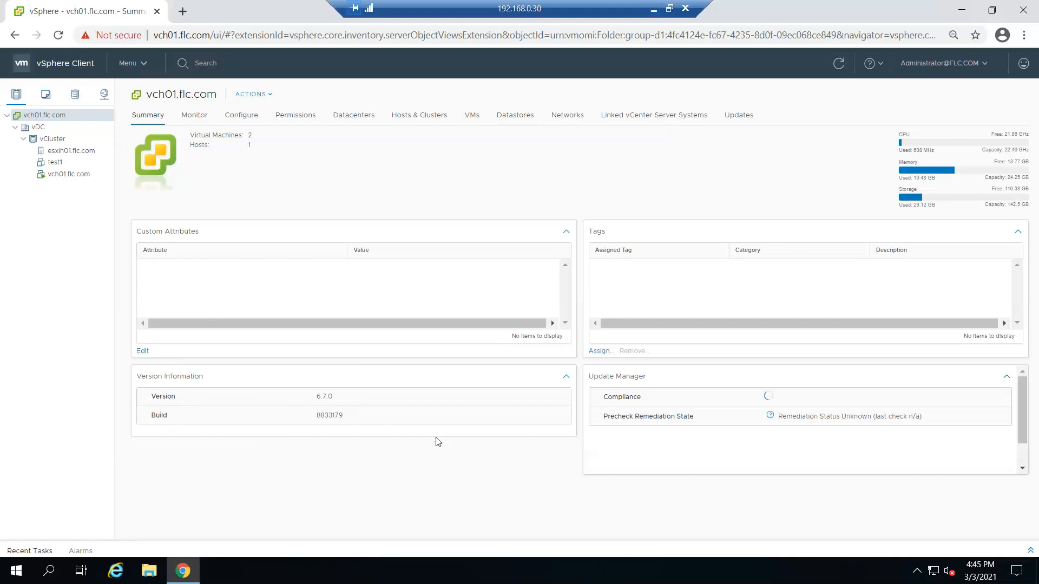
Step: After confirming vCenter reports version 6.7.0, minimize the remote server session
left_click(654, 7)
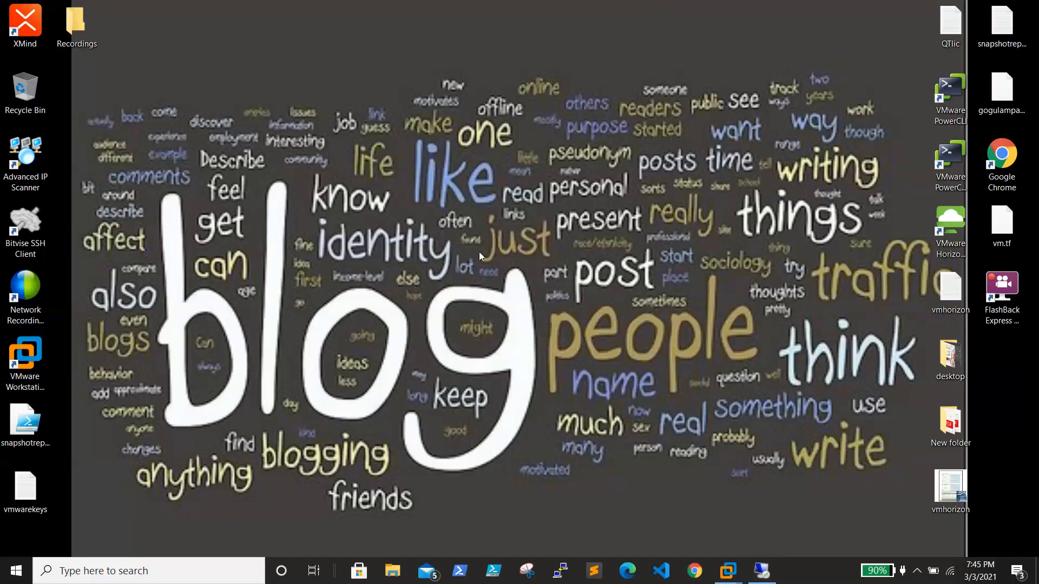
Step: Locate the VCSA 7.0.0 disc image in D:\data\vm7.0, then minimize File Explorer
left_click(392, 571)
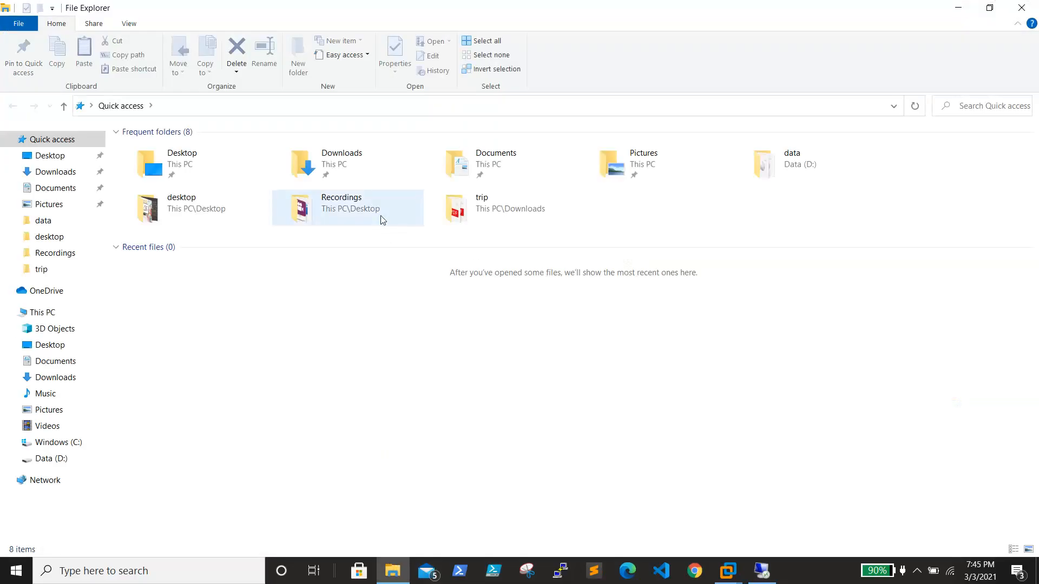
left_click(52, 459)
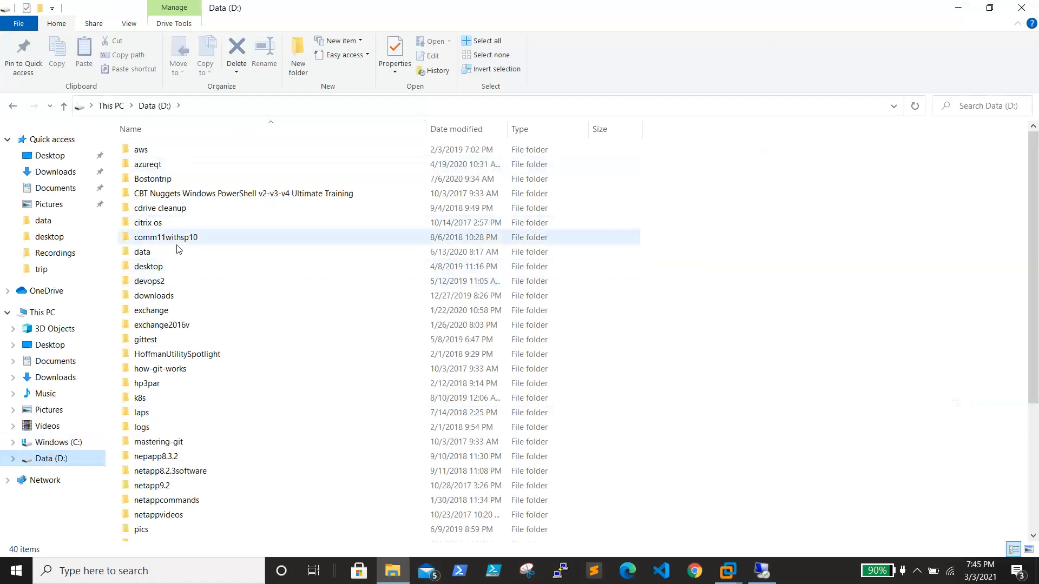
left_click(162, 253)
double_click(162, 254)
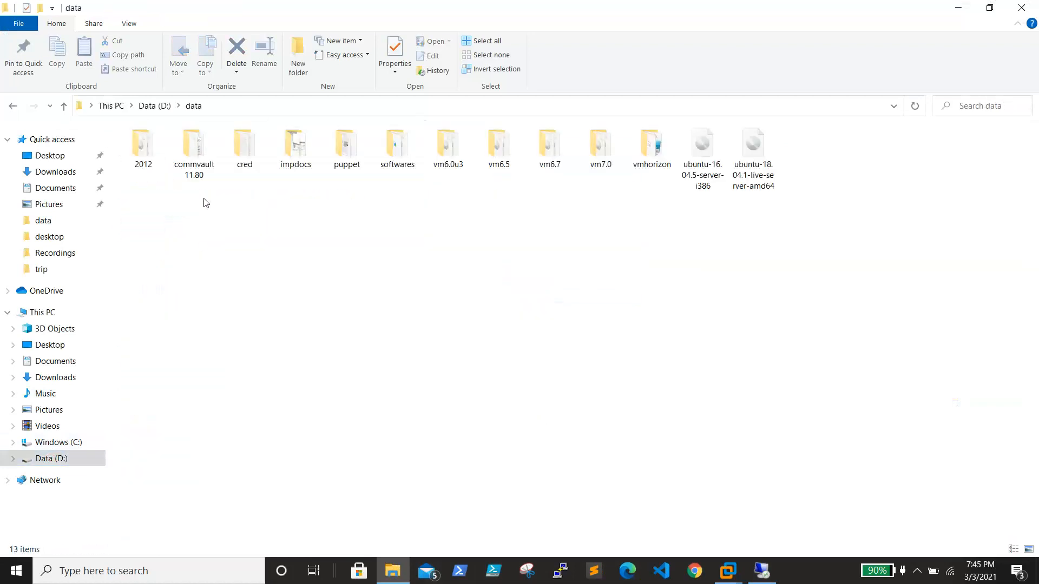
double_click(601, 151)
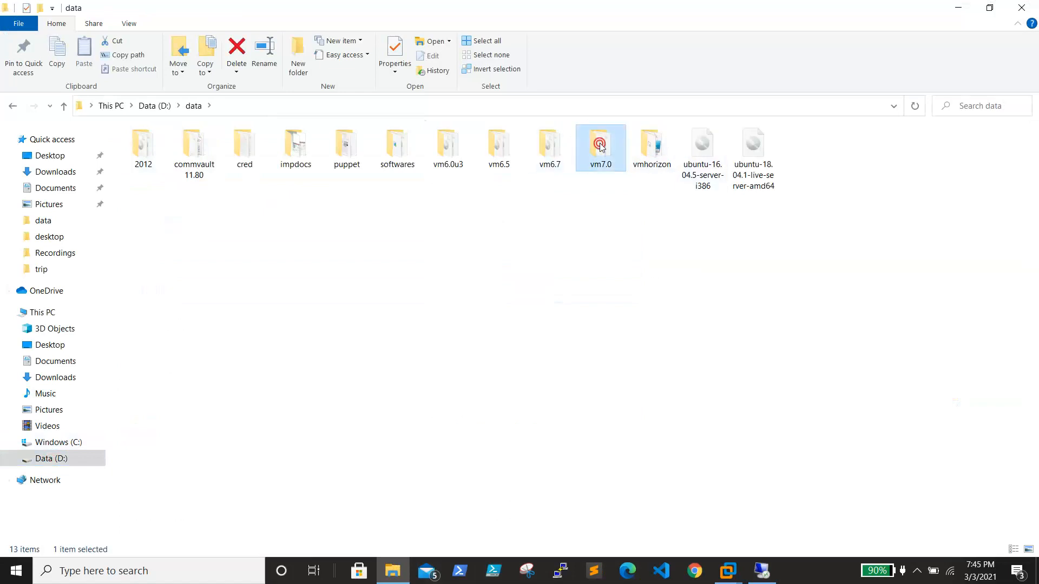
left_click(251, 153)
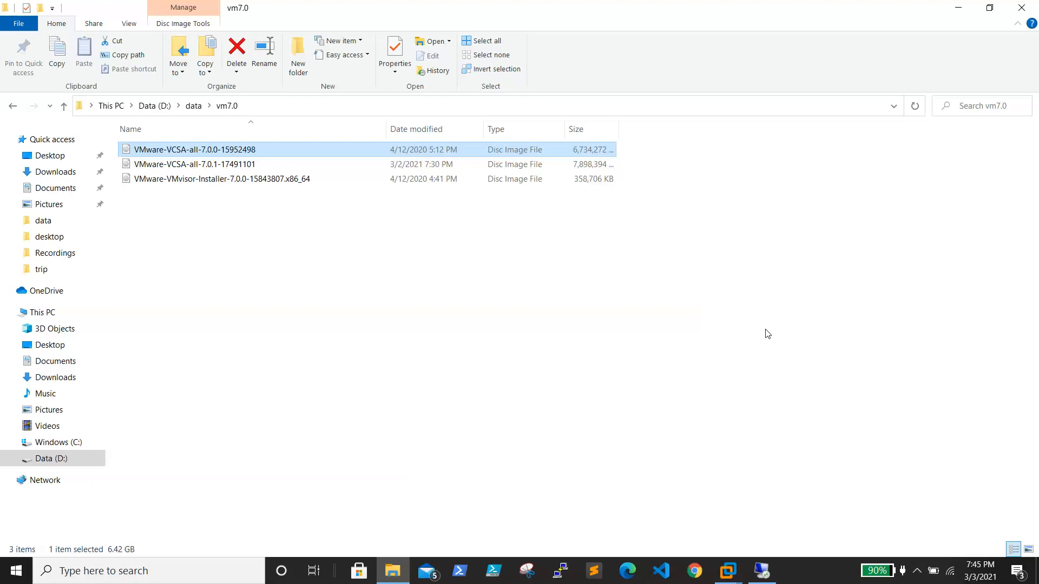
left_click(957, 9)
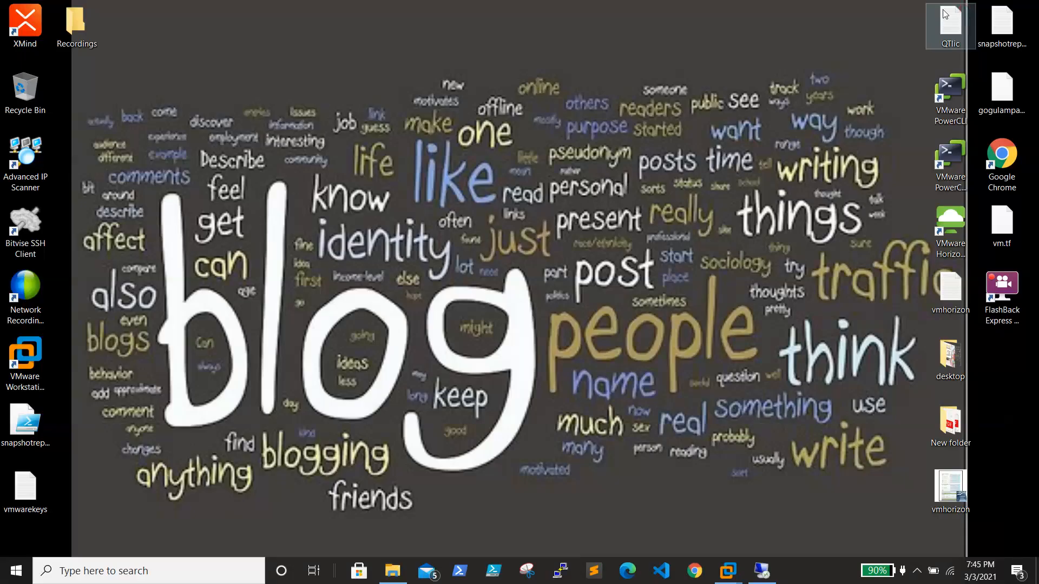
Step: Return to the remote server and close the Chrome vSphere Client window
left_click(761, 571)
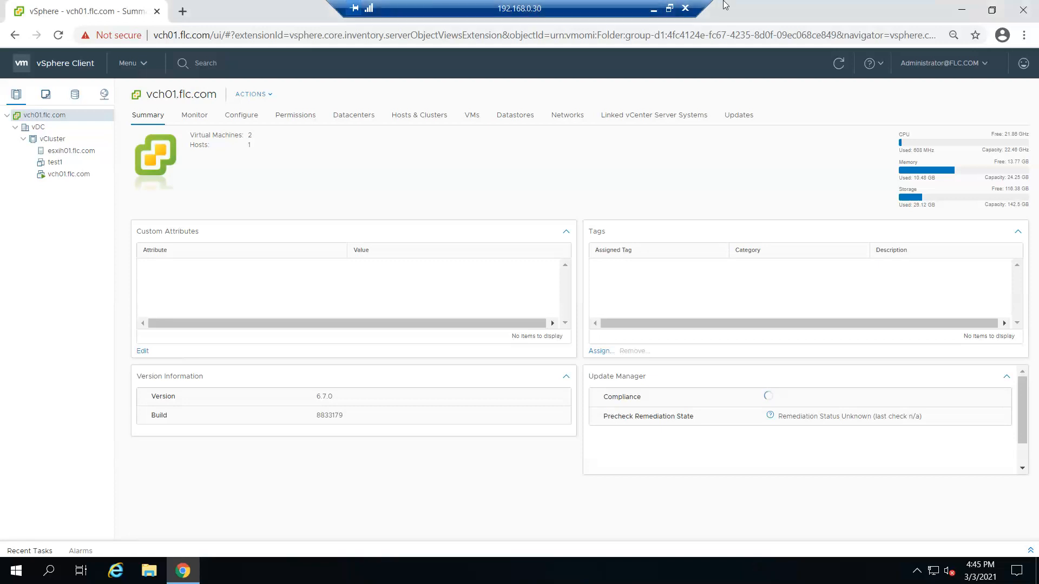
left_click(1021, 16)
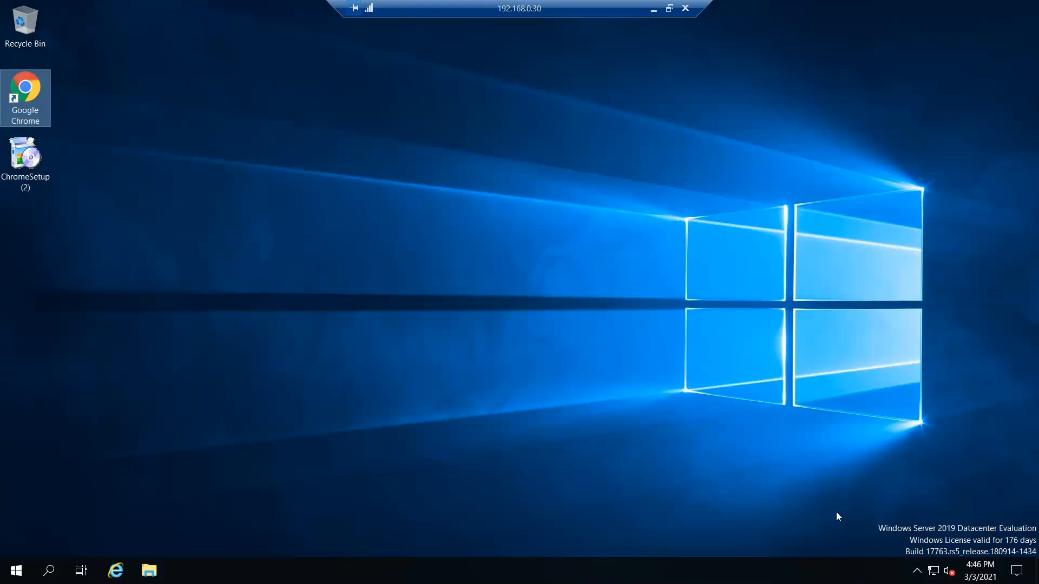
Step: Open the Run dialog from the Start context menu and enter the D: drive path
left_click(16, 572)
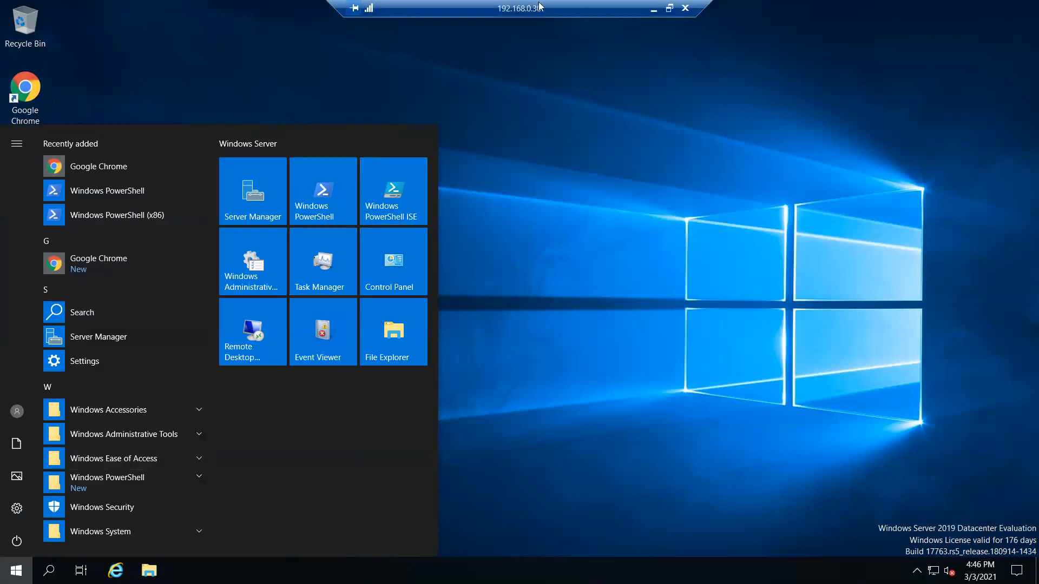
right_click(16, 572)
left_click(64, 504)
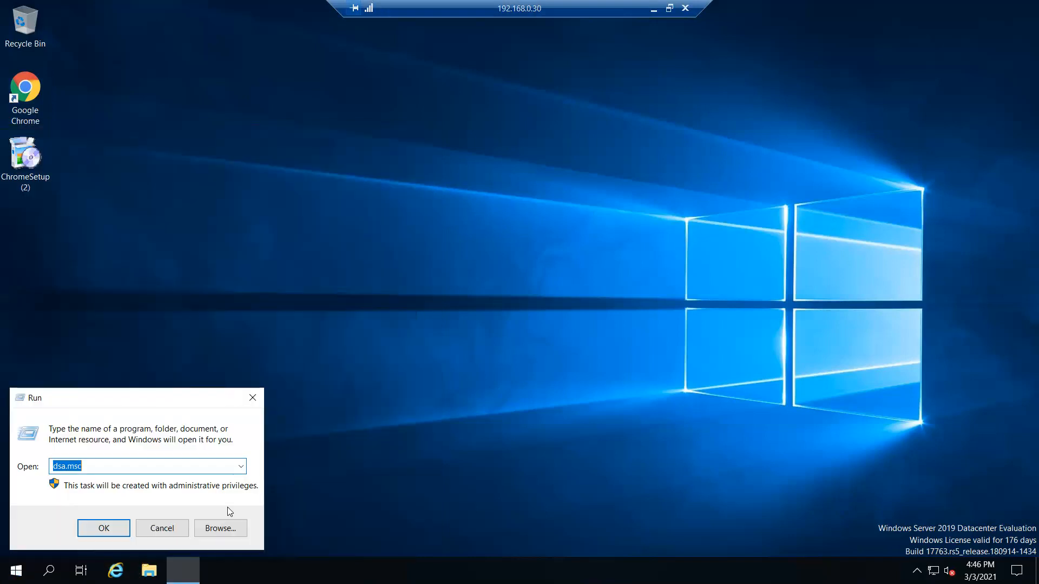
type("v")
key("BackSpace")
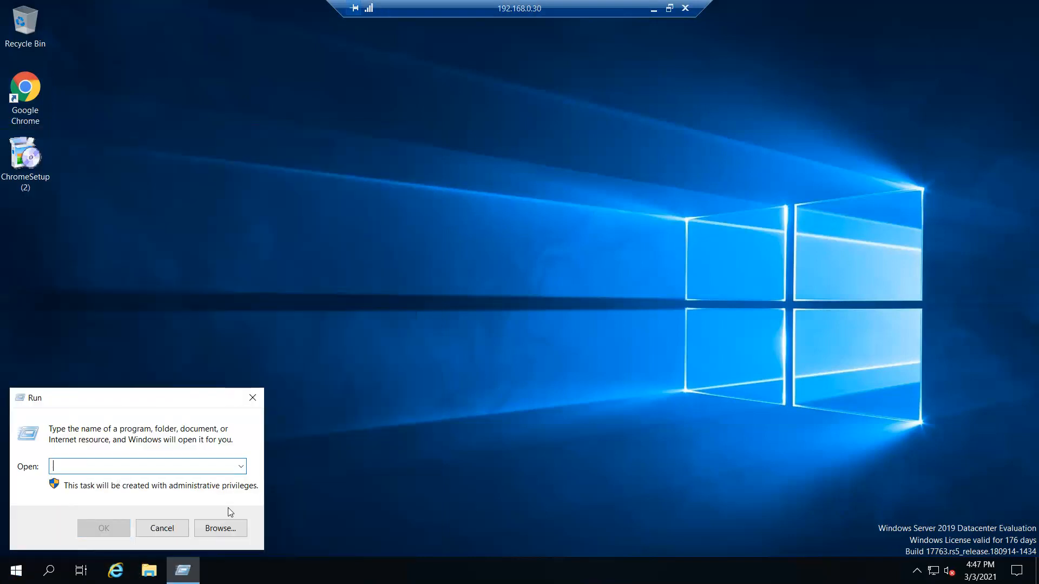
type("d")
key("Escape")
key("BackSpace")
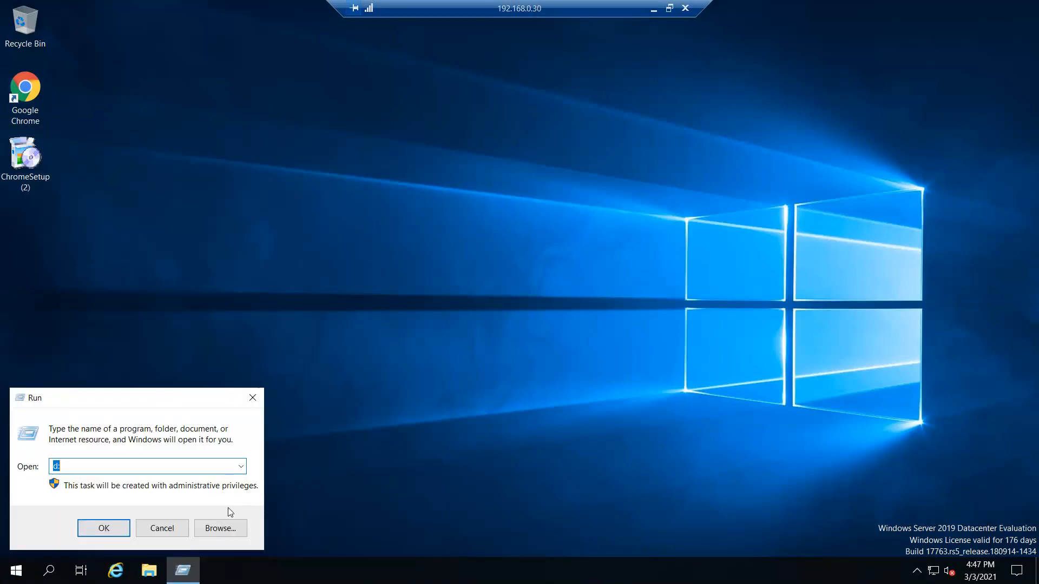
key("Escape")
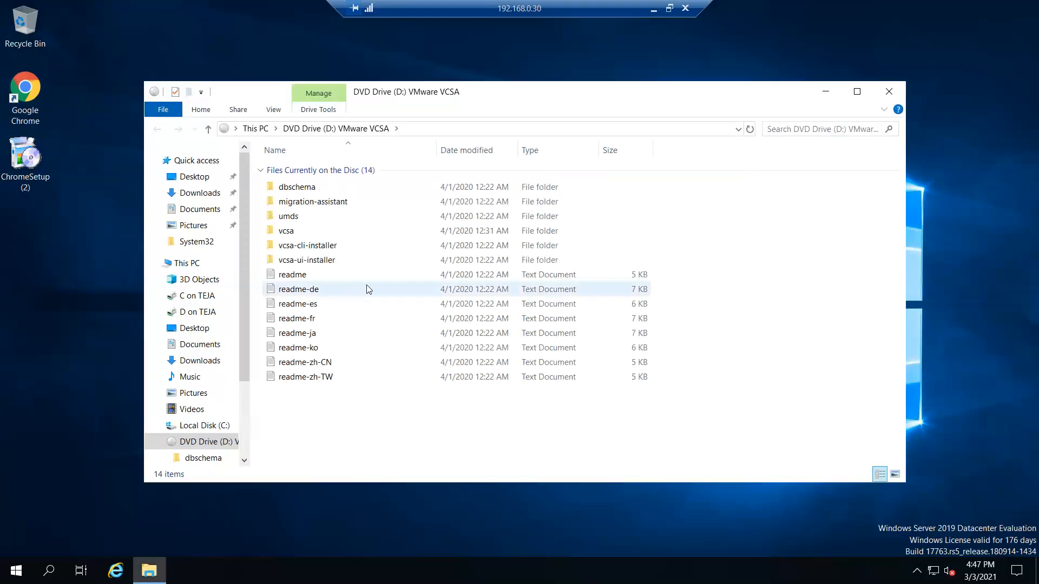
Step: Run the disc's vcsa-ui-installer\win32 installer as administrator
double_click(327, 262)
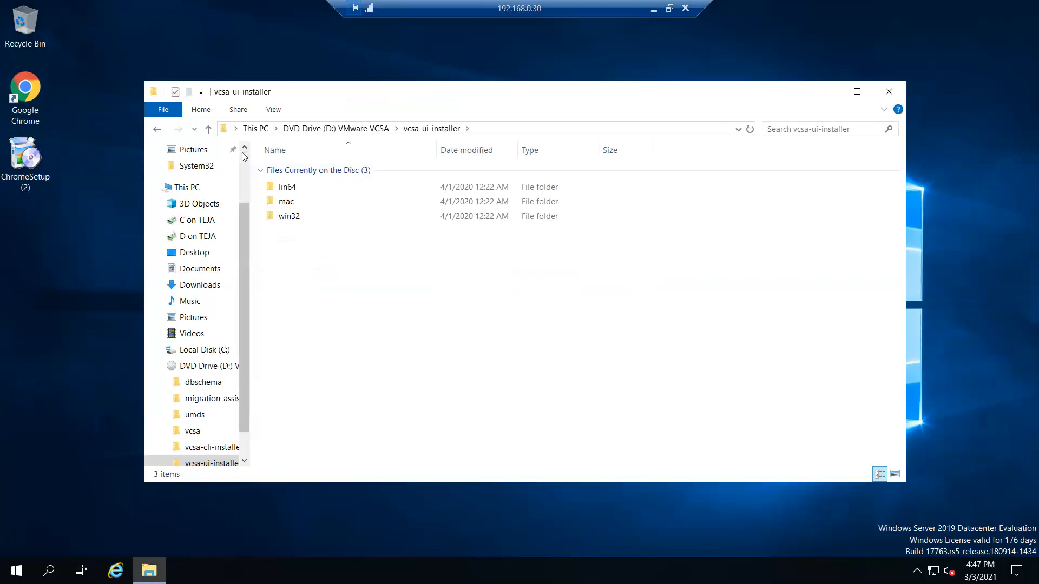
left_click(362, 134)
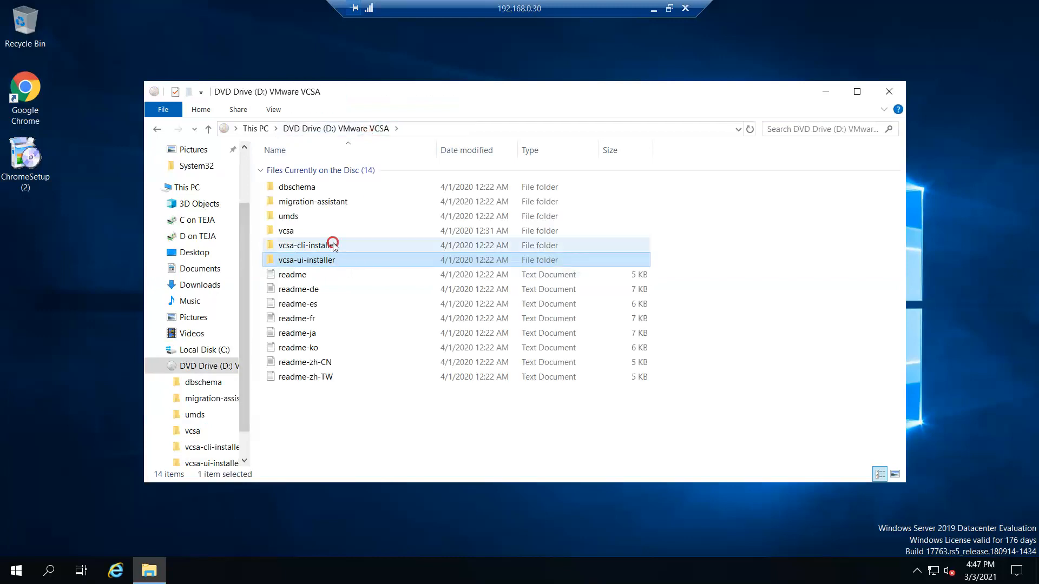
left_click(333, 248)
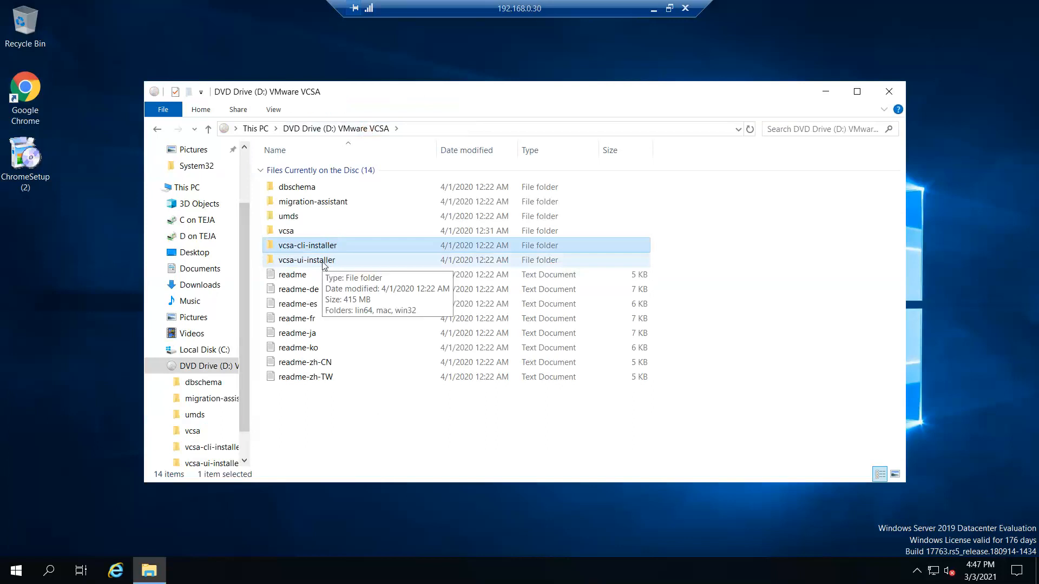
double_click(324, 263)
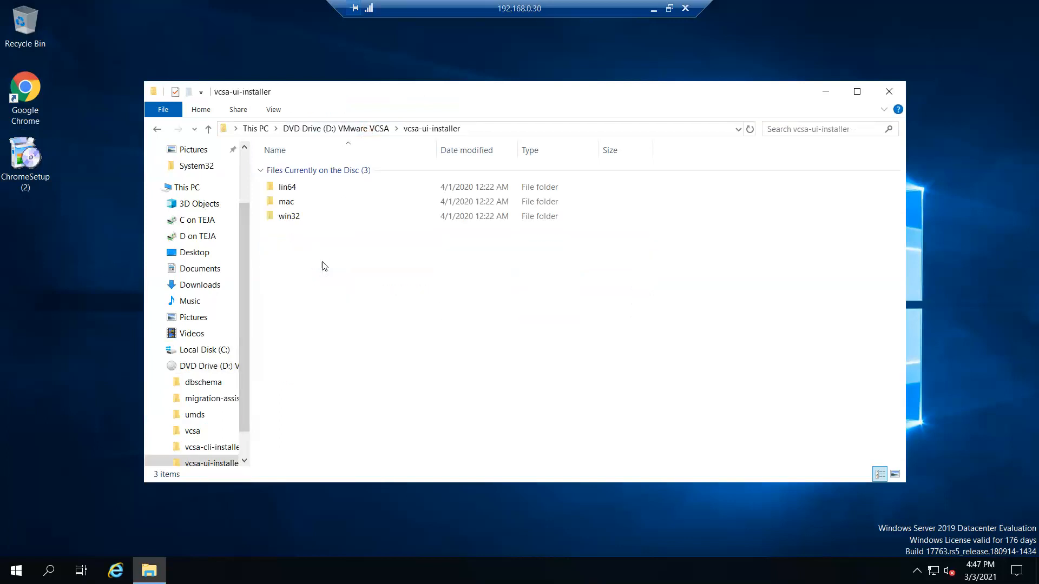
double_click(295, 218)
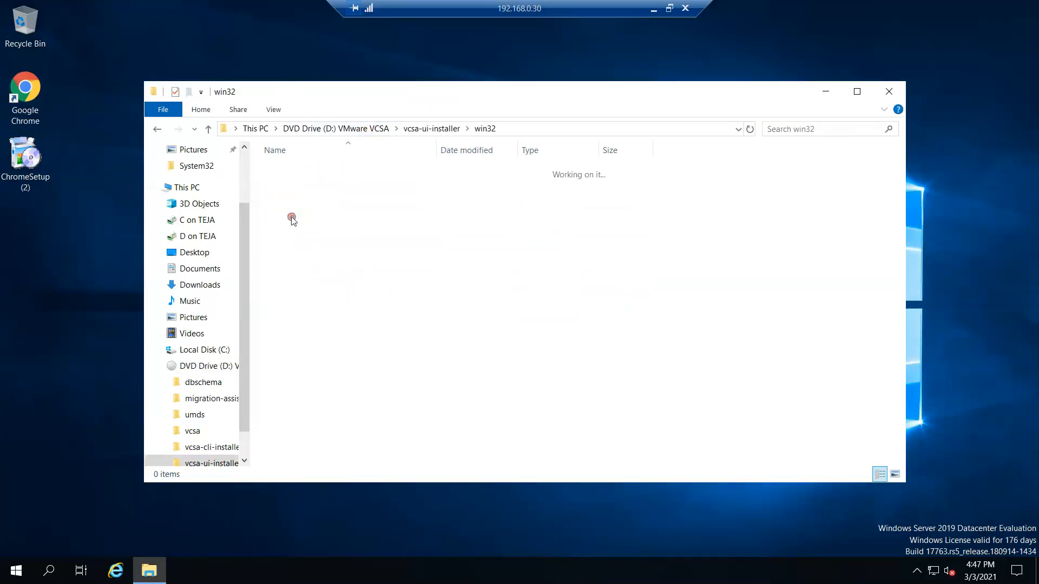
scroll(379, 324, "down", 15)
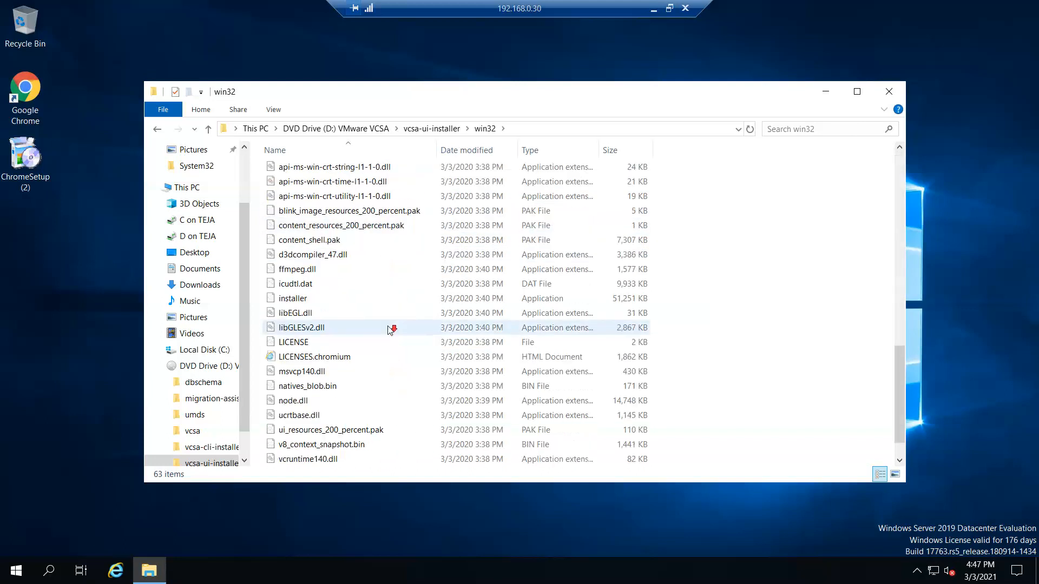
right_click(299, 269)
left_click(344, 294)
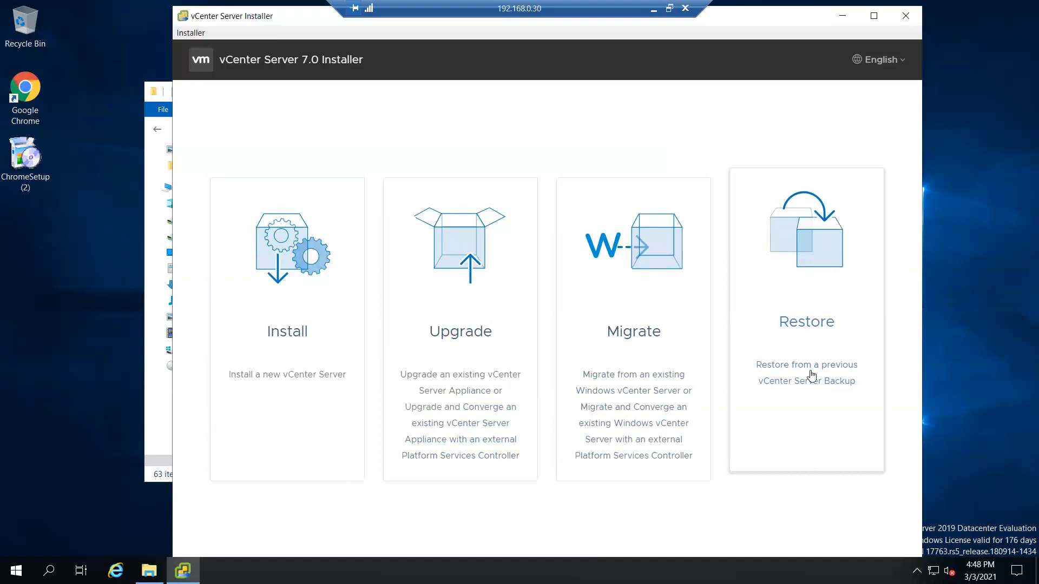
Step: Choose Upgrade, maximize the installer, and accept the licence agreement
left_click(461, 272)
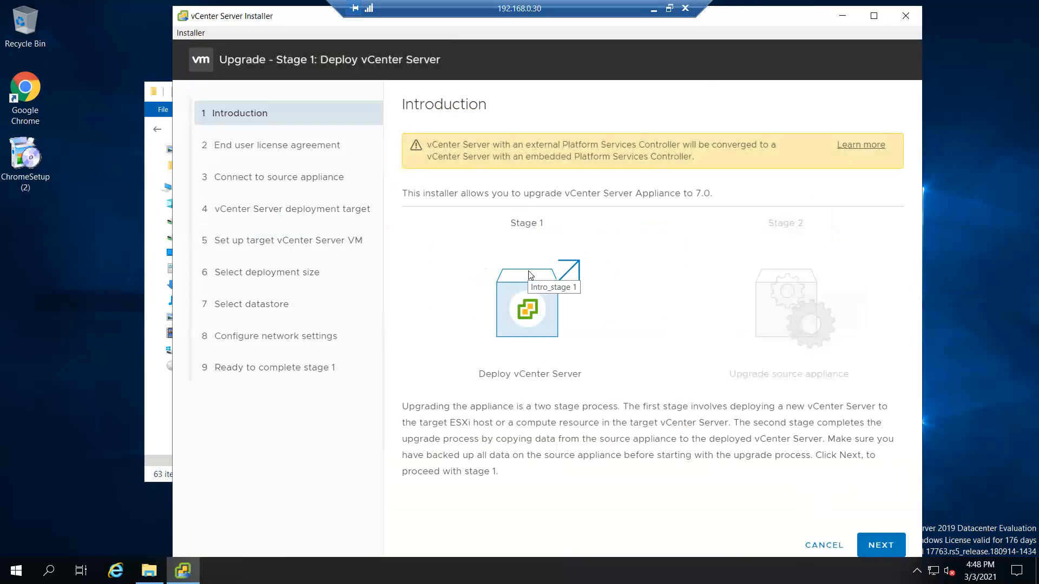
left_click(867, 18)
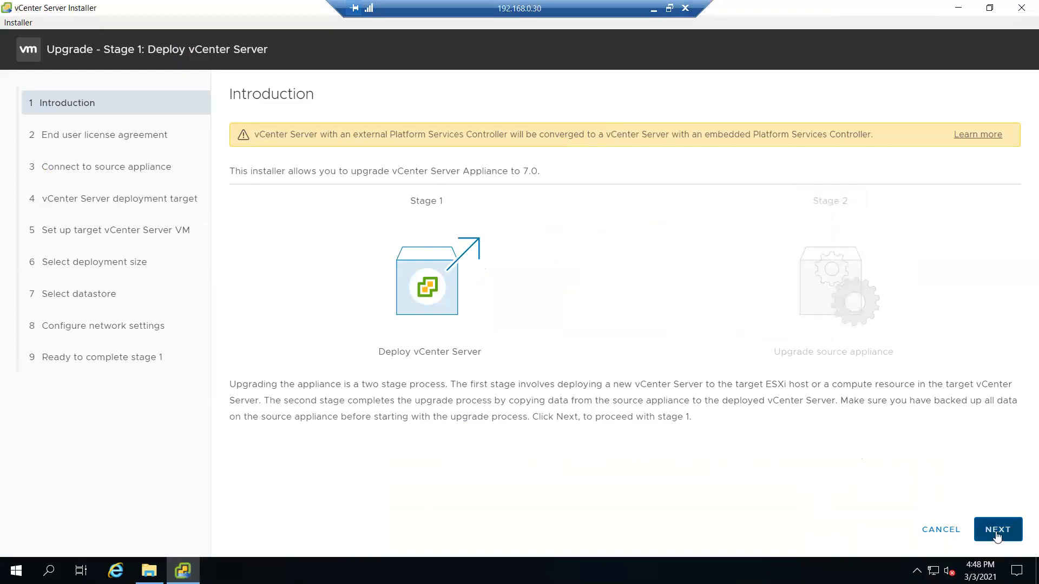
left_click(979, 528)
left_click(312, 365)
left_click(998, 530)
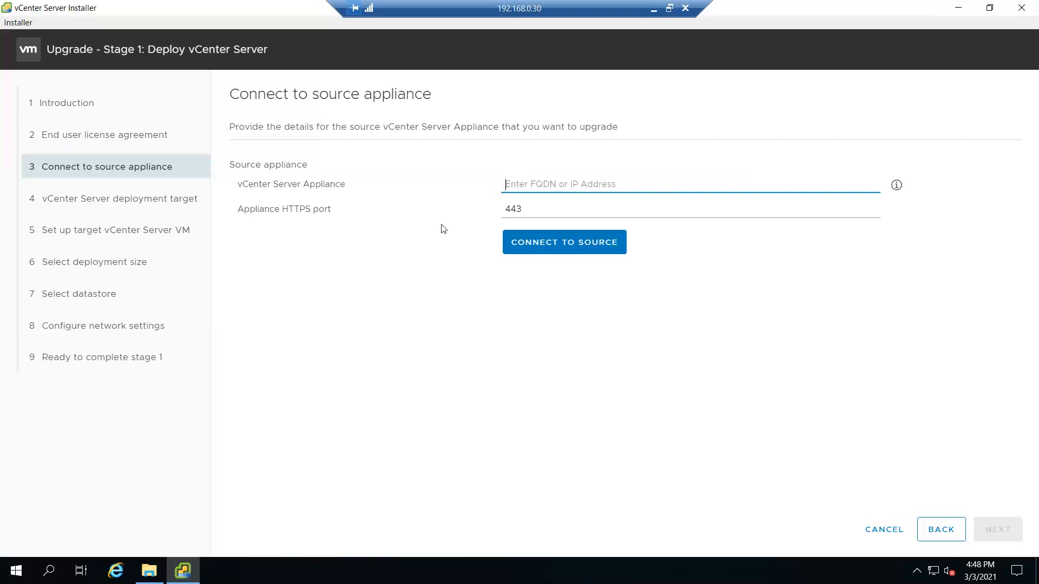
Step: Open the vch01.flc.com vSphere welcome page in Google Chrome
left_click(970, 10)
left_click(43, 96)
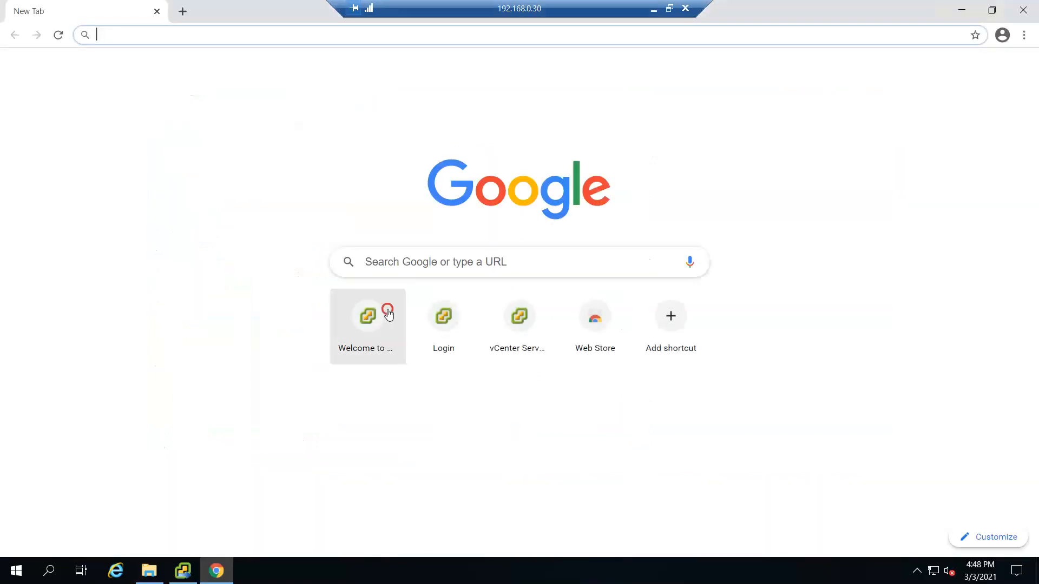
left_click(398, 298)
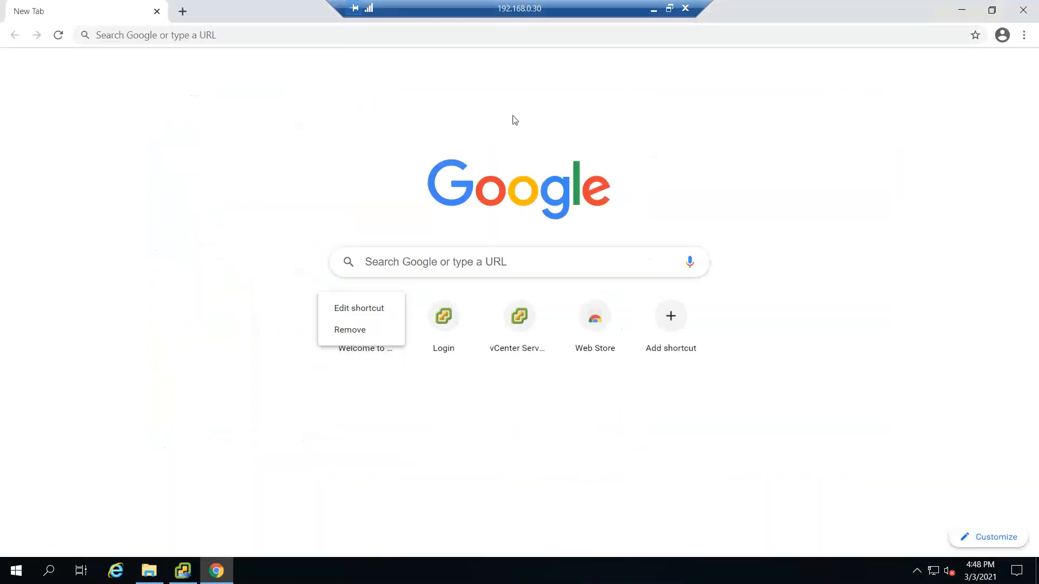
left_click(433, 407)
left_click(374, 335)
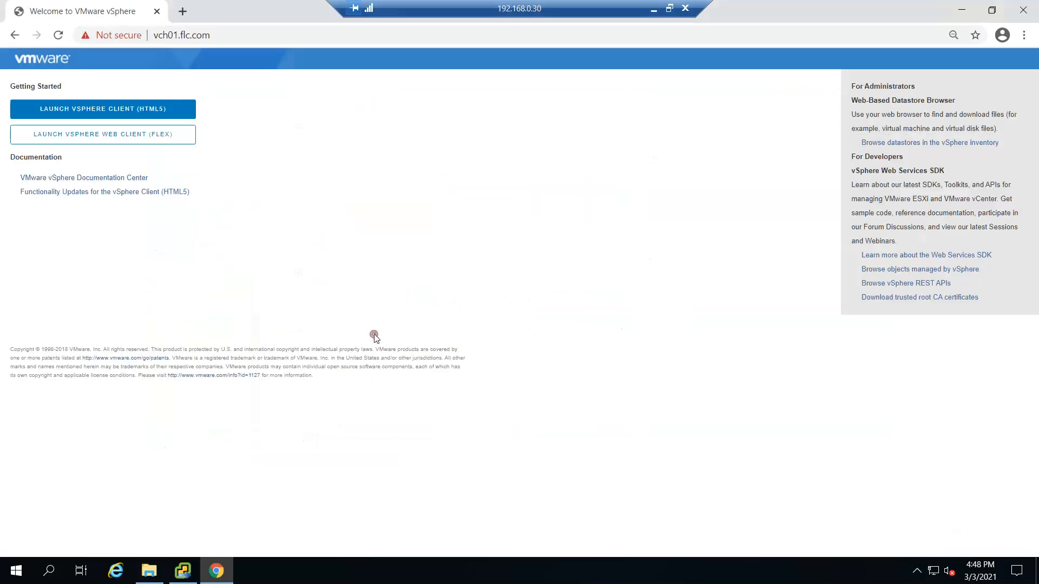
Step: Copy the host name from Chrome's address bar and return to the installer
left_click(177, 35)
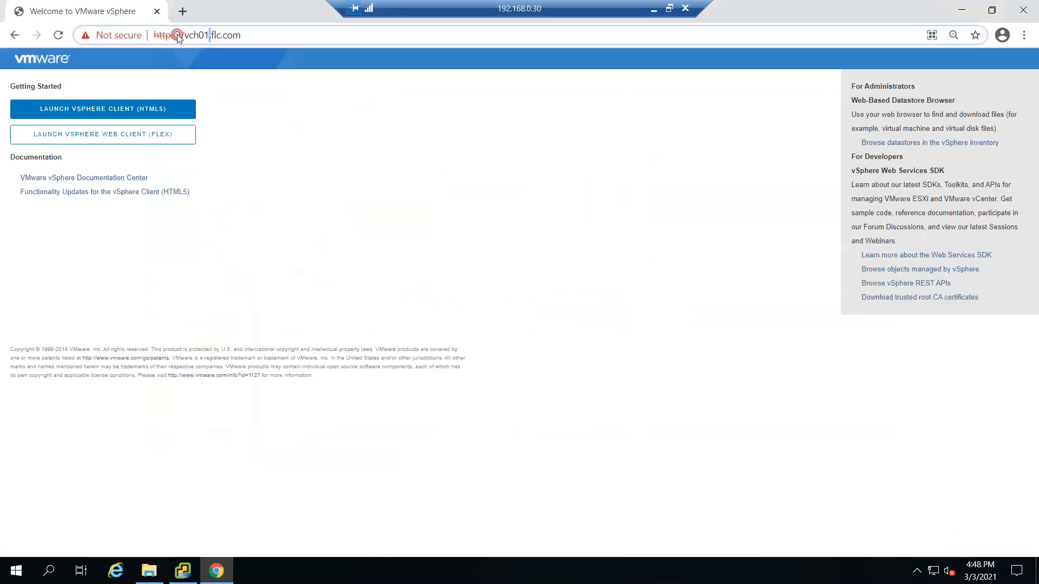
left_click_drag(241, 35, 184, 35)
key("ctrl+c")
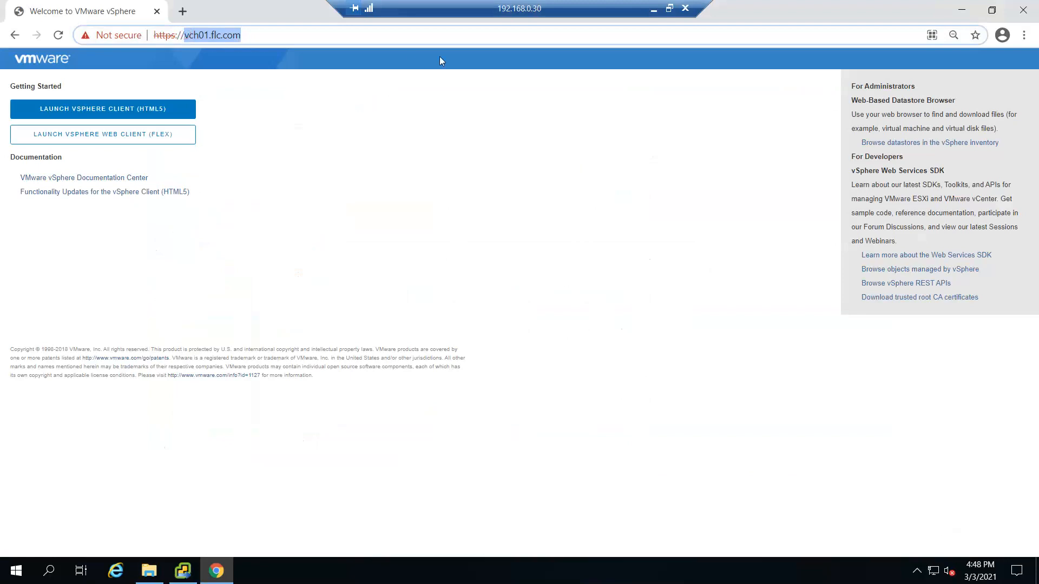
left_click(961, 10)
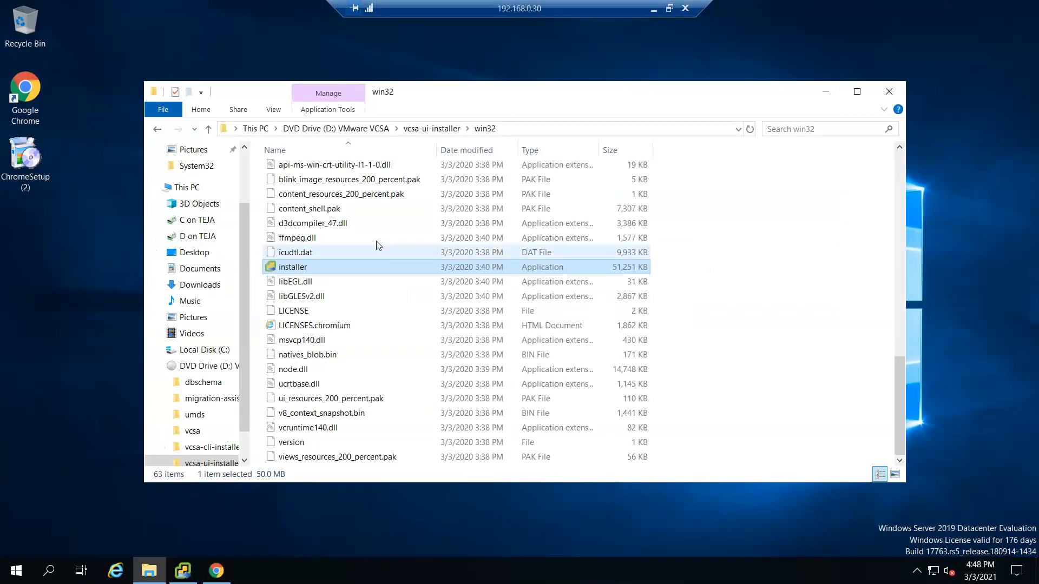
left_click(183, 571)
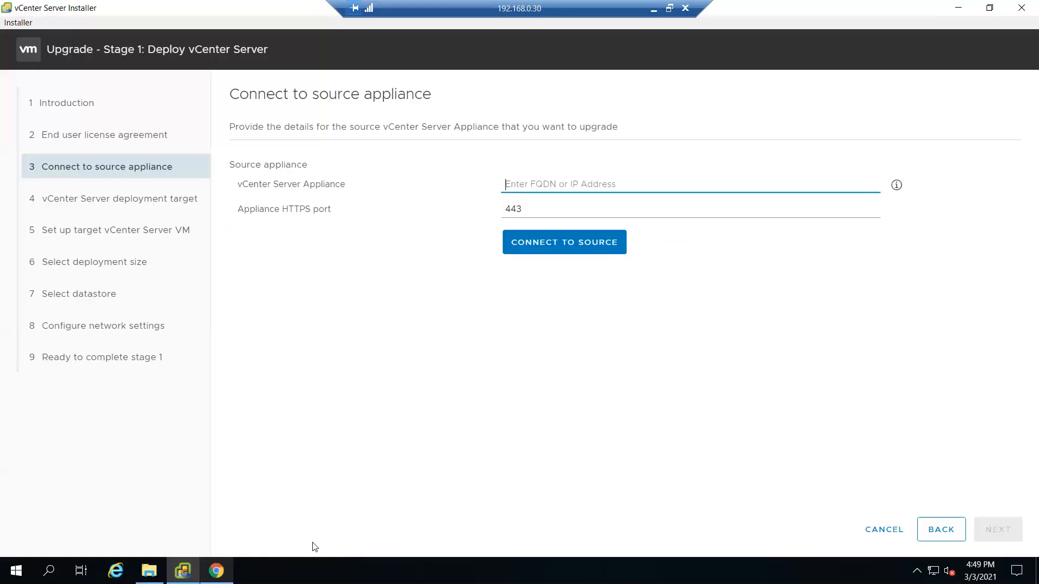
Step: Enter vch01.flc.com as the source appliance on HTTPS port 443 and connect
key("ctrl+v")
left_click(574, 214)
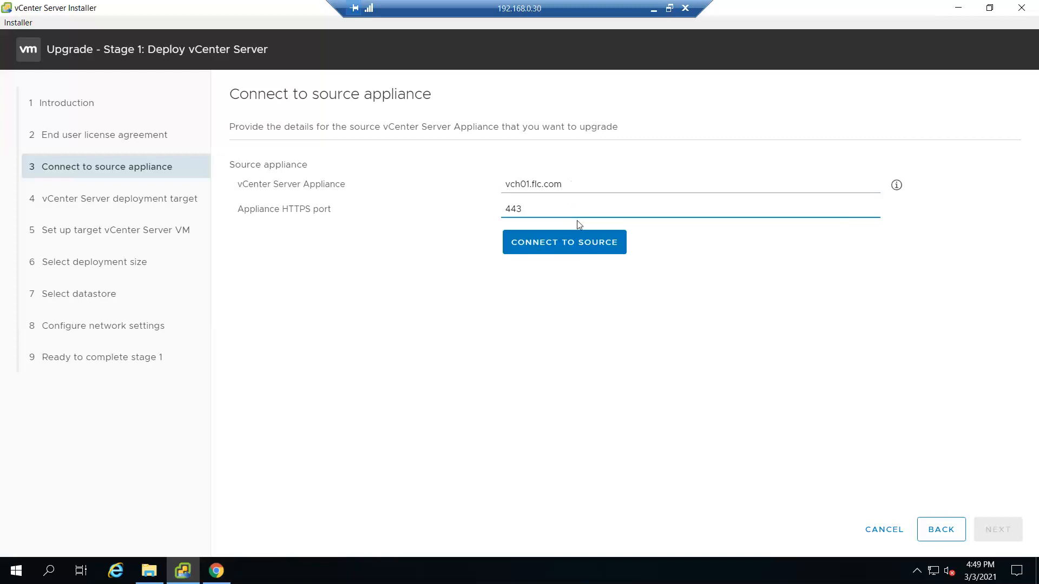
left_click(583, 247)
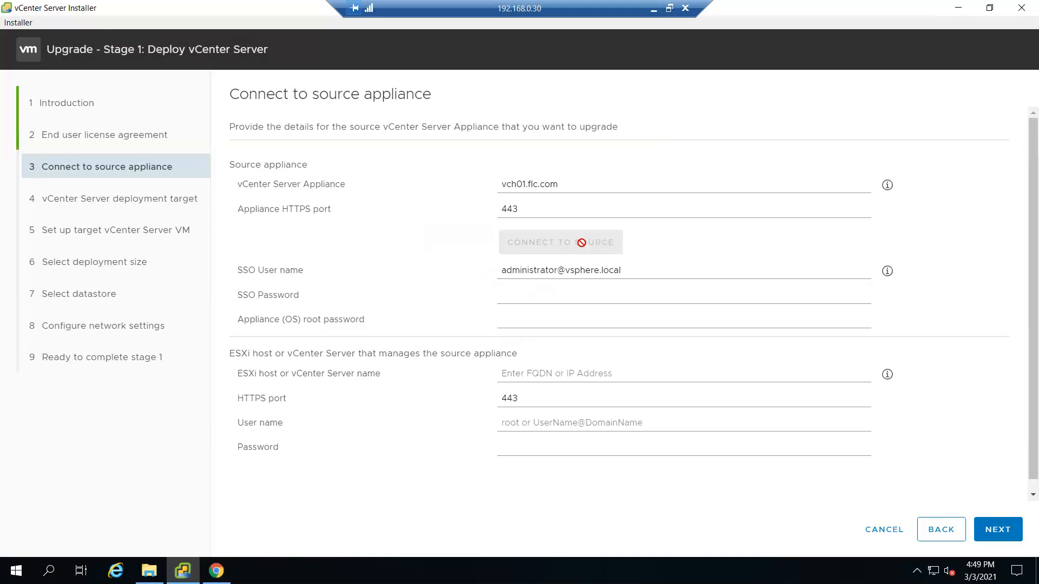
Step: Enter the source SSO password and the appliance root password
left_click(574, 295)
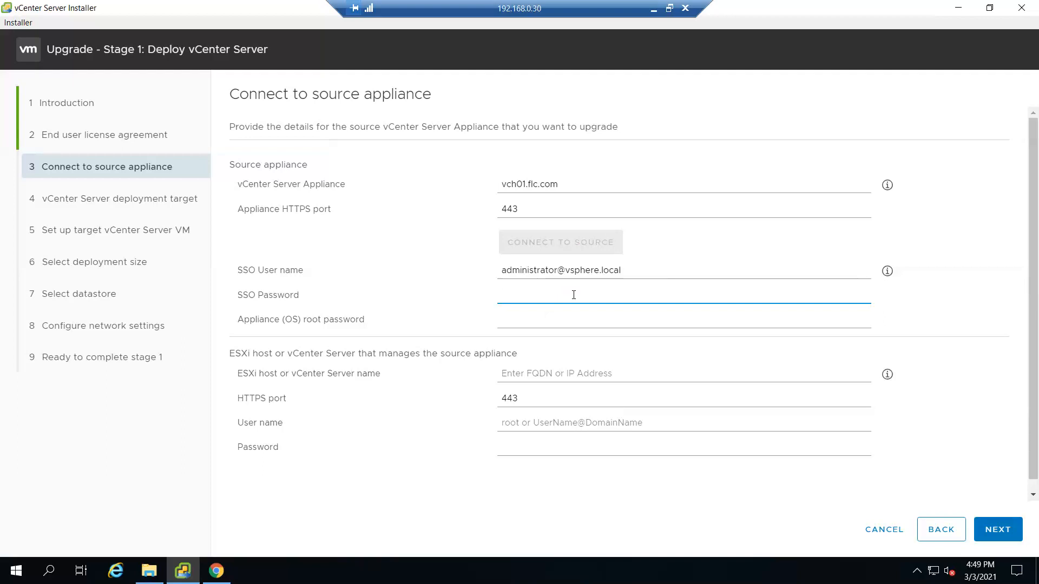
type("************")
key("Tab")
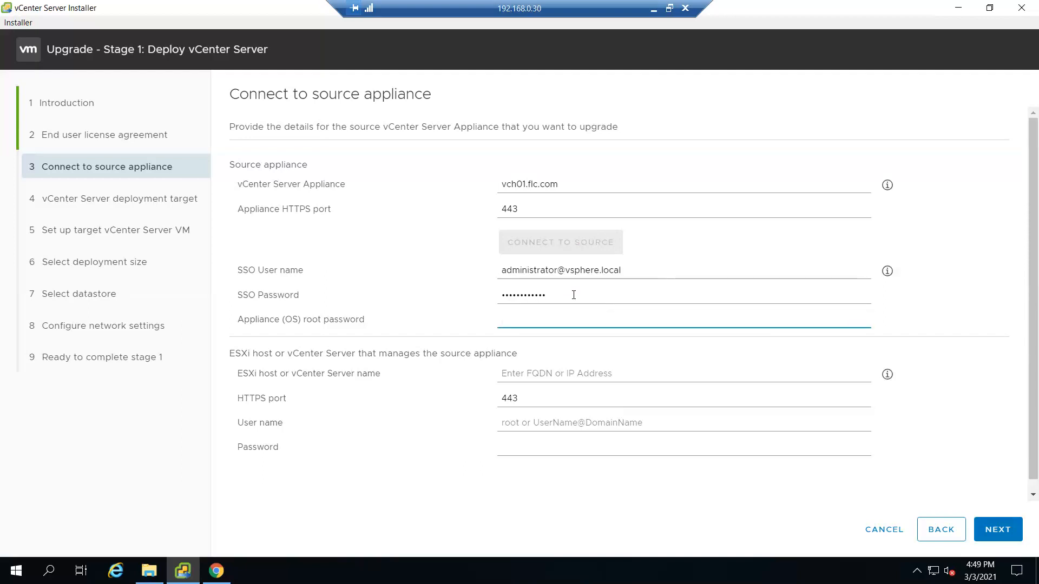
type("************")
Step: Set managing ESXi host 192.168.0.224 with user root and its password, then submit and accept certificates
left_click(578, 372)
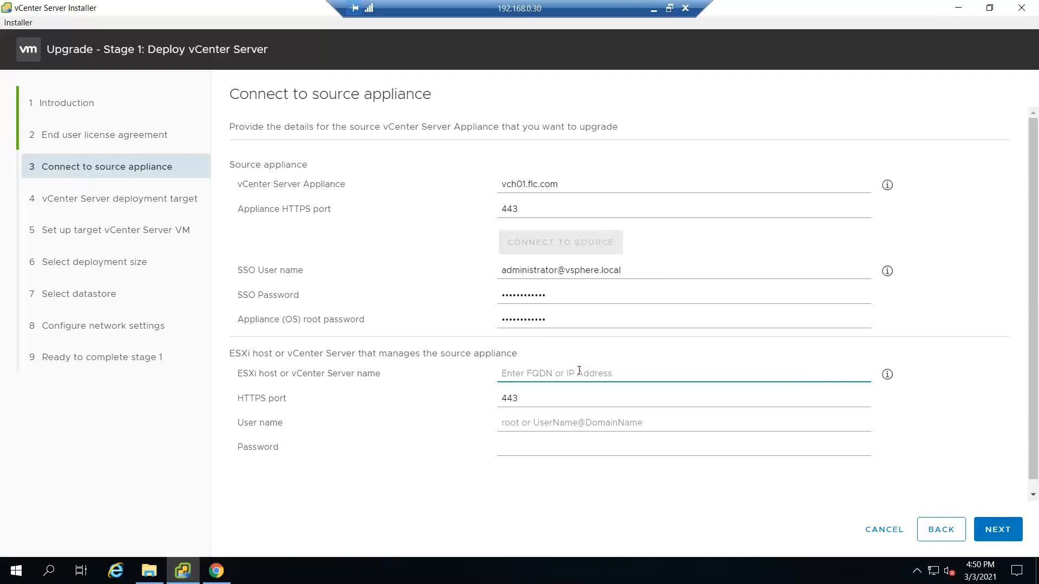
key("Tab")
key("Tab")
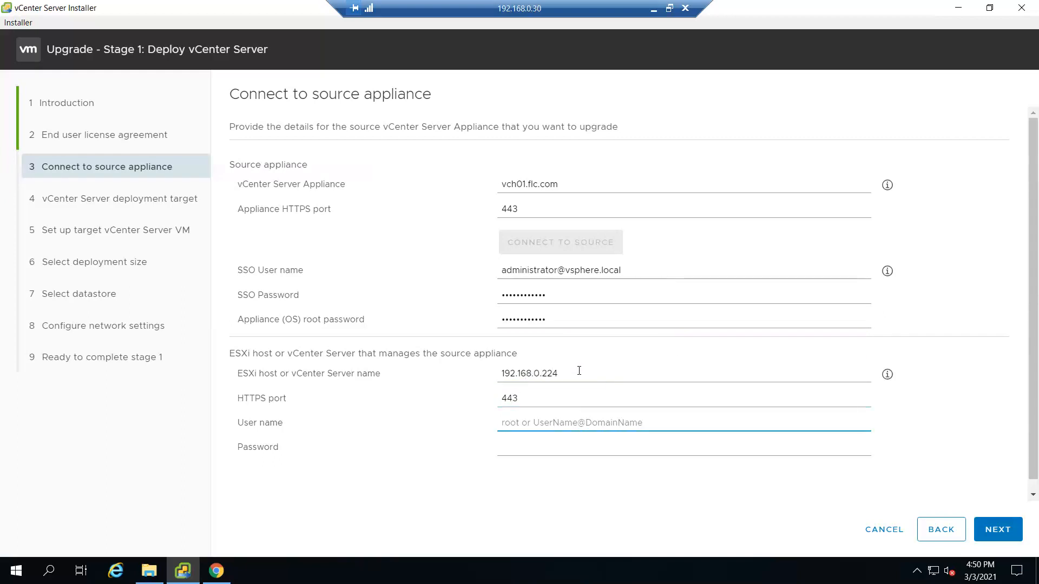
key("Tab")
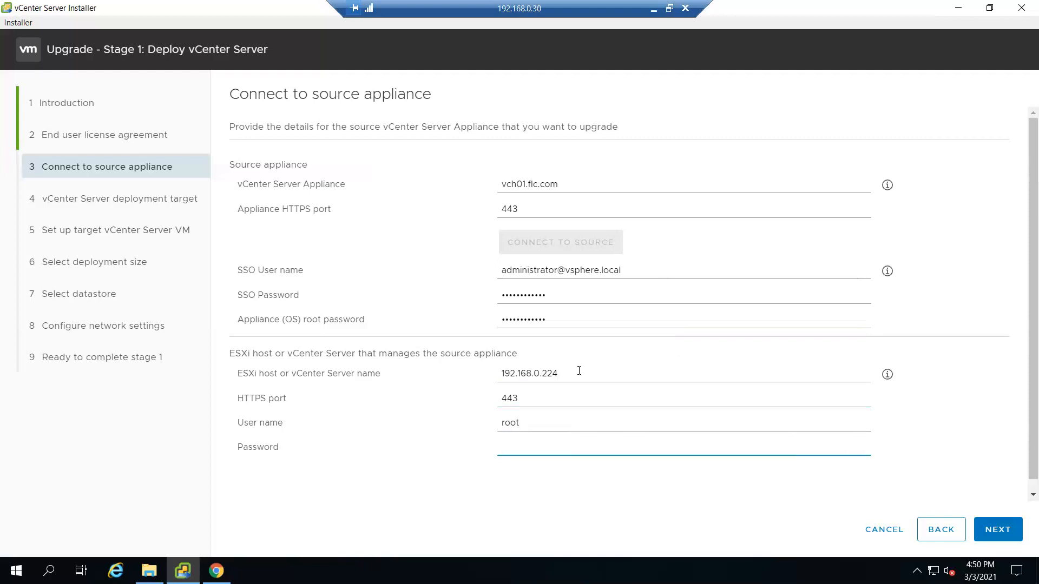
left_click(994, 532)
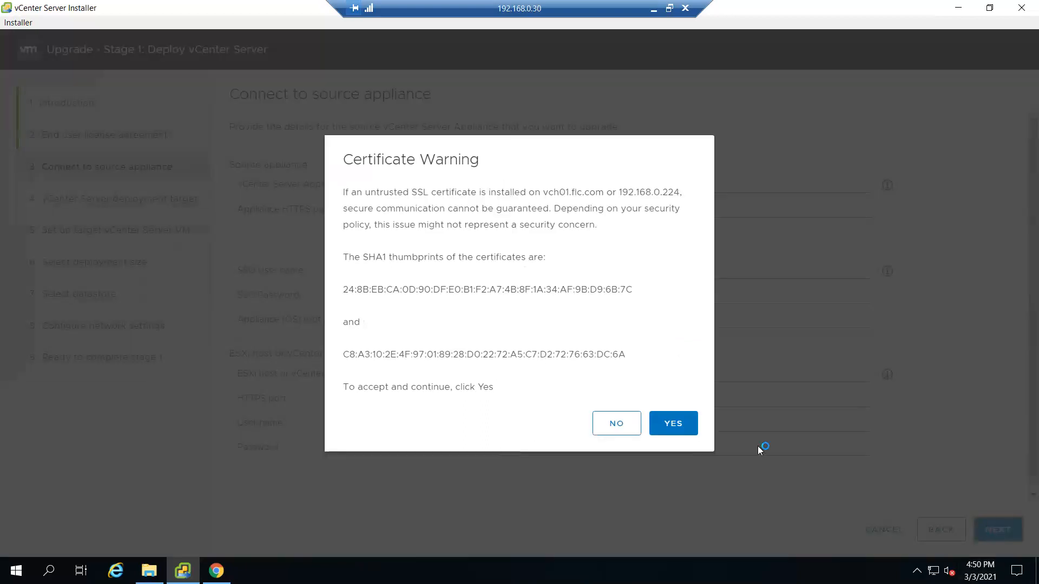
left_click(692, 426)
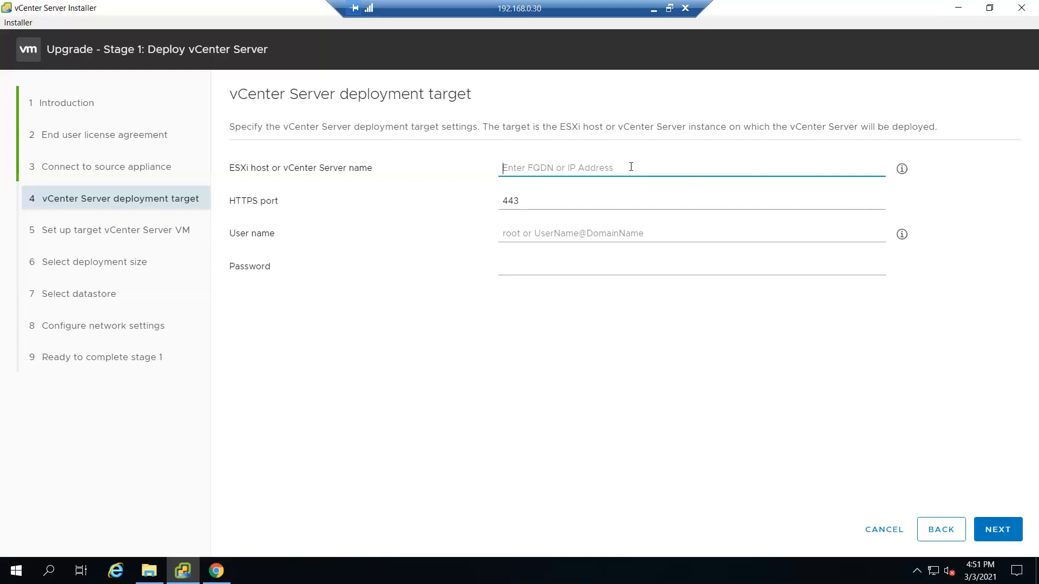
Step: Set deployment target ESXi host 192.168.0.224, user root with its password, and accept its certificate
type("192.168.0.224")
key("Tab")
key("Tab")
type("root")
key("Tab")
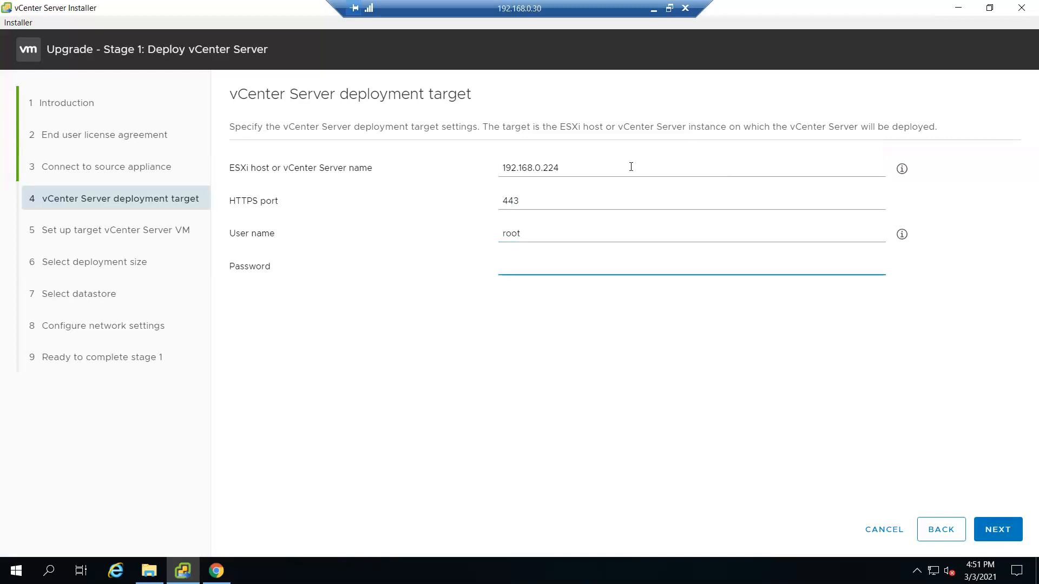
type("••••••••••••")
left_click(1004, 524)
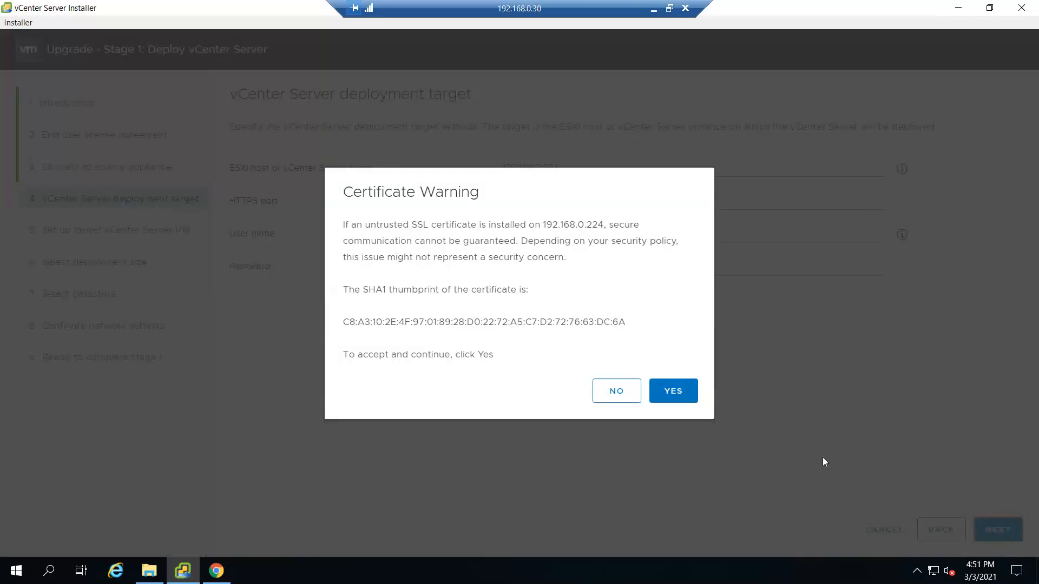
left_click(683, 397)
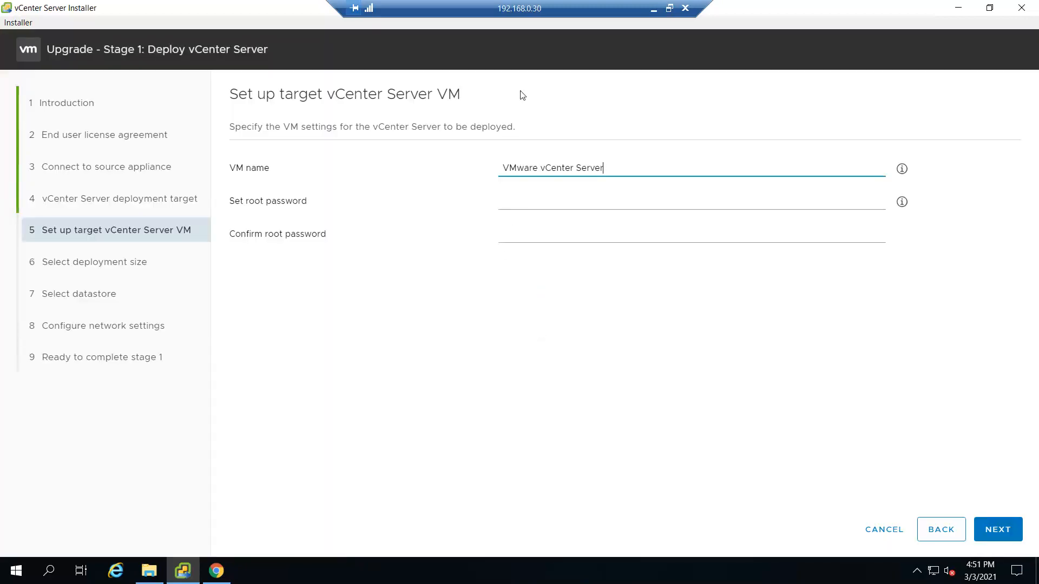
Step: Rename the new appliance VM to vch02.flc.com
left_click_drag(620, 167, 502, 164)
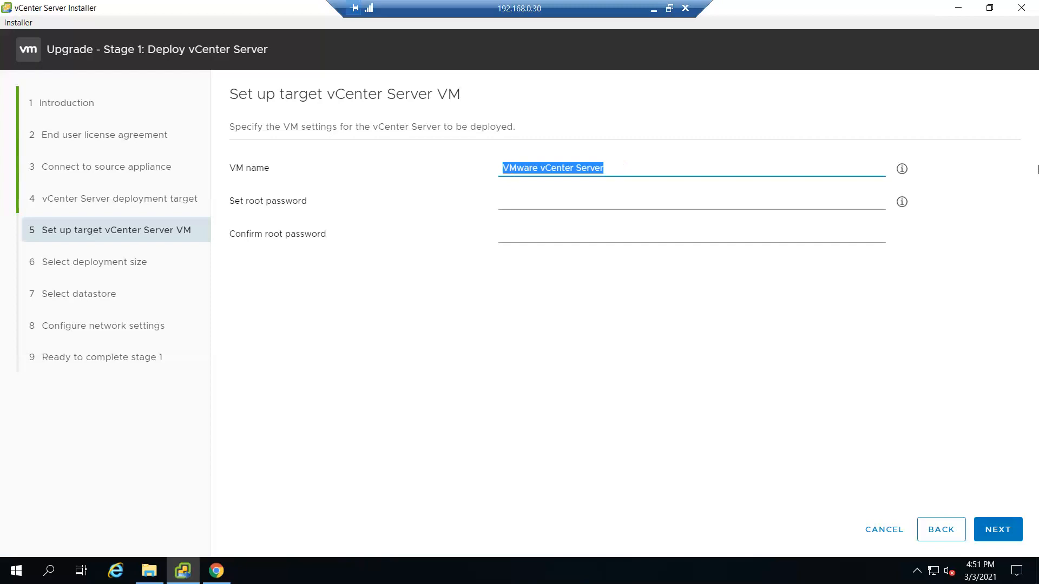
type("vch01.flc.com")
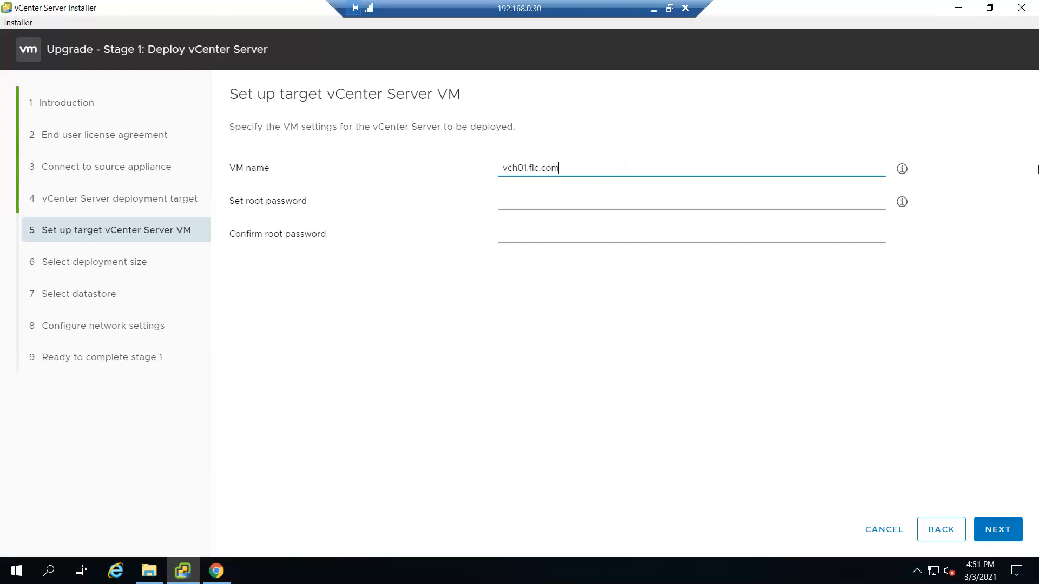
key("Left")
key("Left")
key("Left")
key("Left")
key("BackSpace")
type("2")
Step: Set and confirm the appliance root password, then continue
key("Tab")
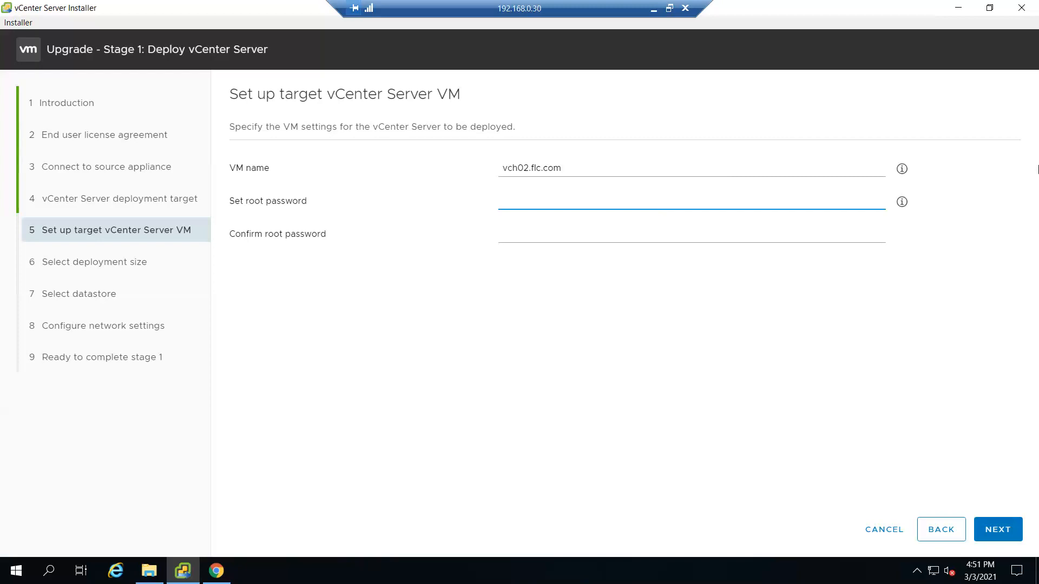
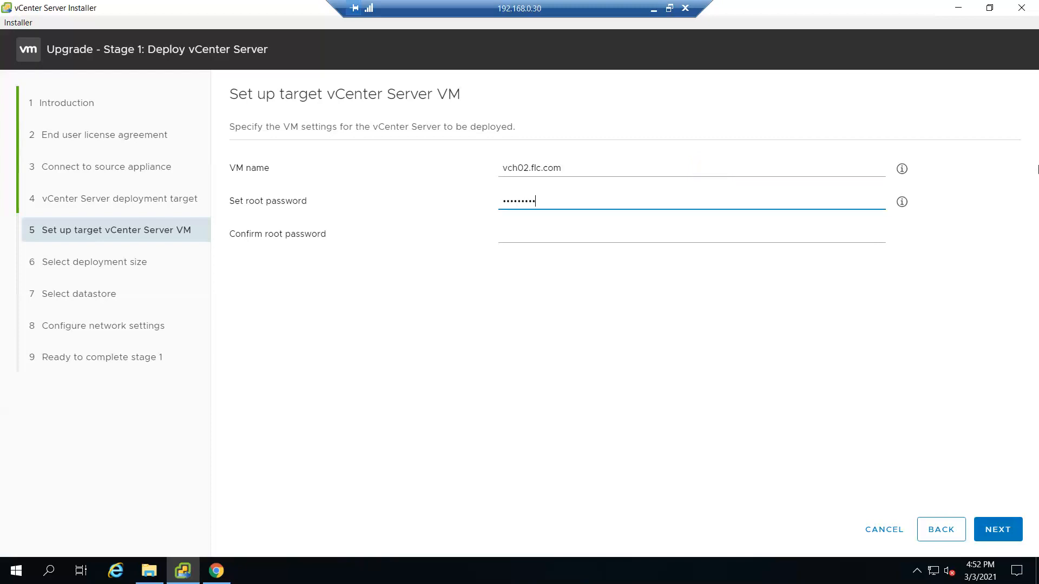
key("Tab")
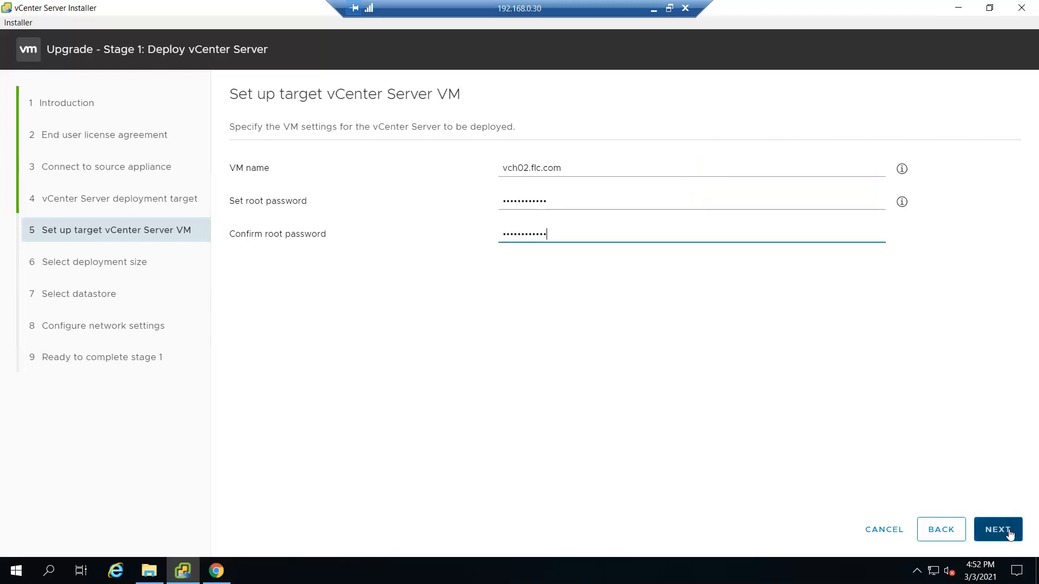
left_click(1010, 535)
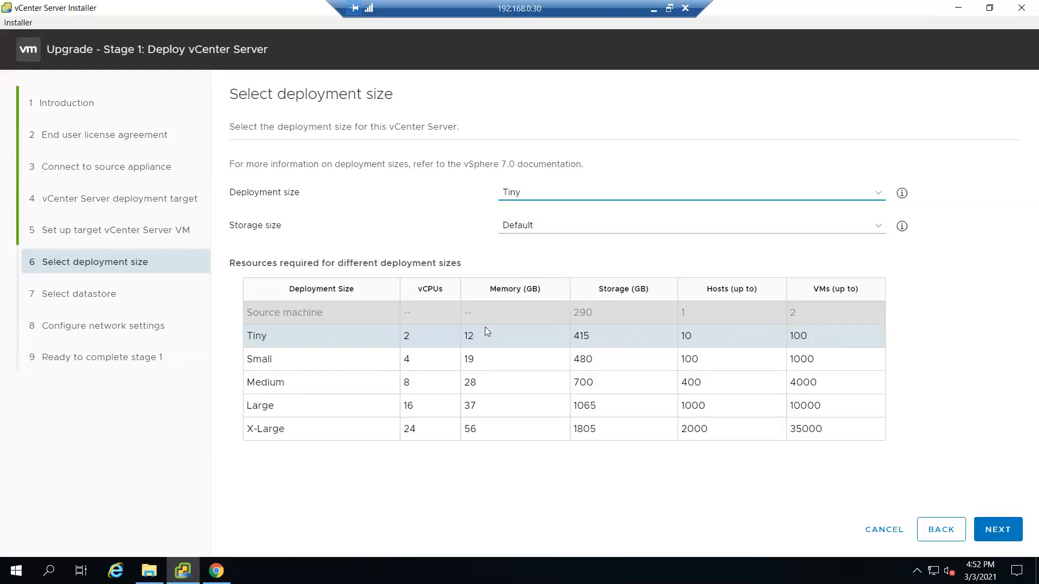
Step: Keep Tiny deployment with Default storage size, and use datastore1 with thin disk mode enabled
left_click(673, 225)
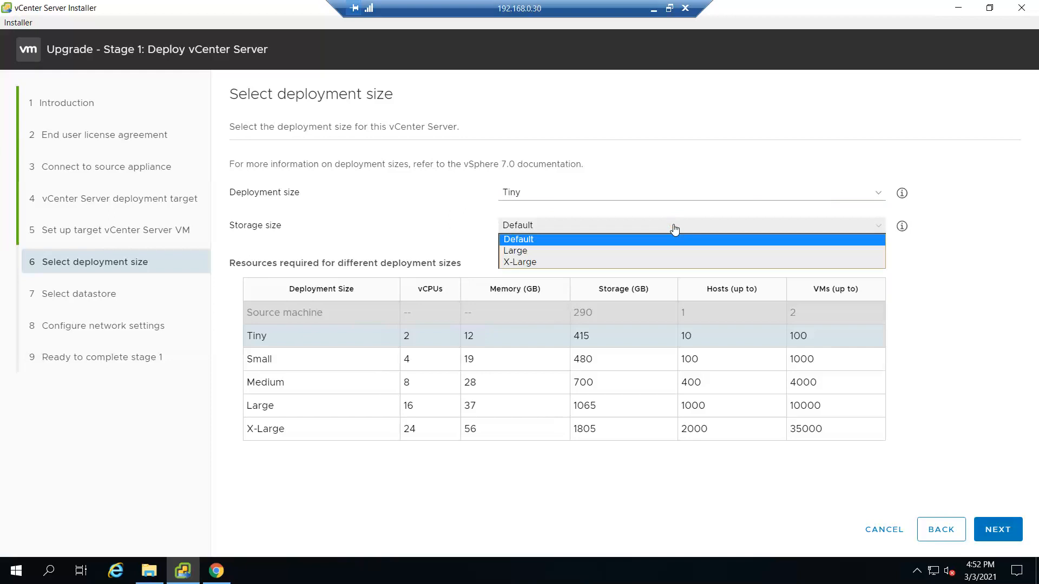
left_click(648, 239)
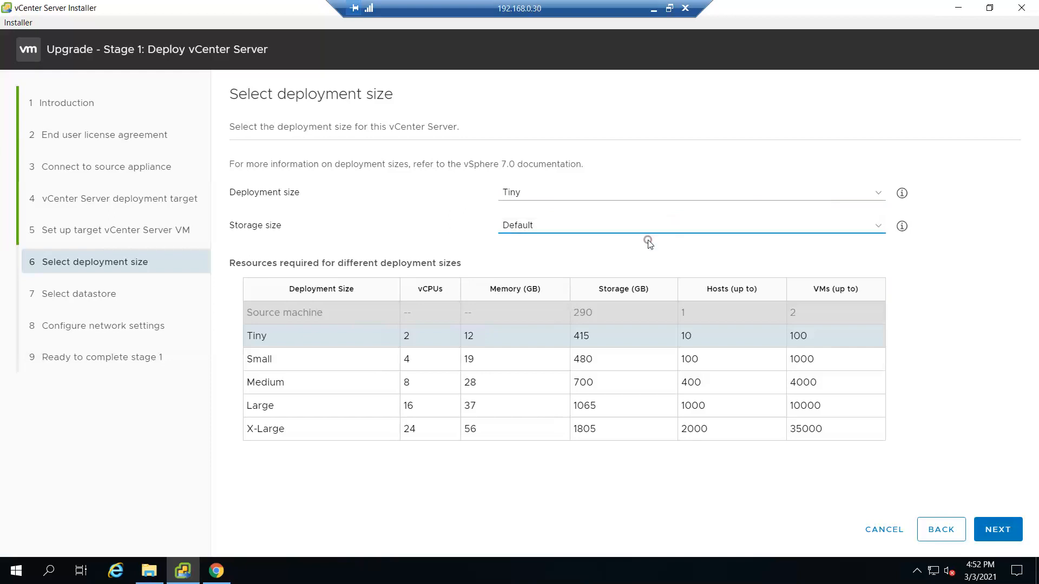
left_click(998, 532)
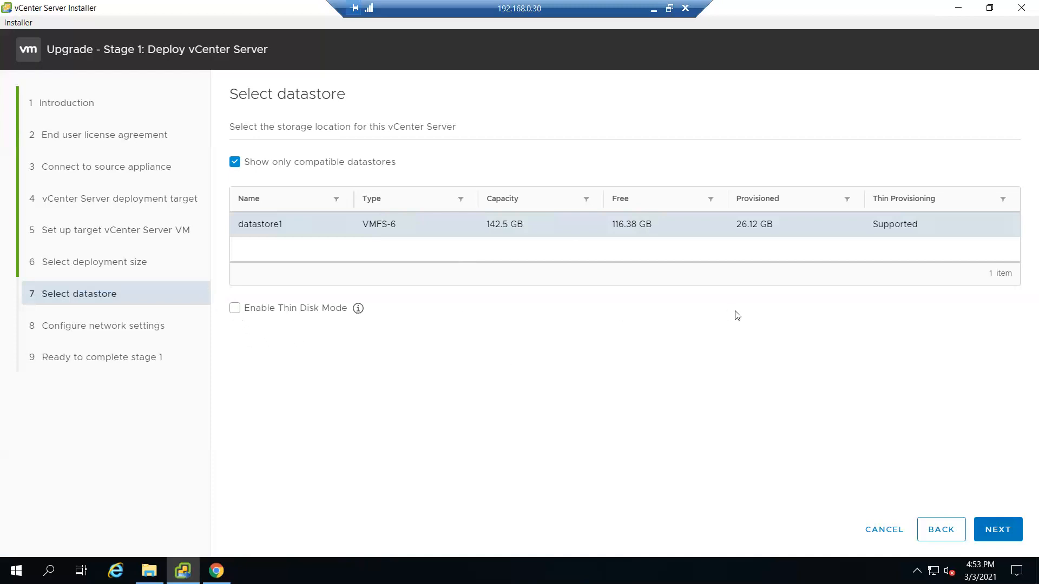
left_click(235, 309)
mouse_move(355, 317)
Step: Enter temporary IP 192.168.0.33 and ping it from a command prompt to check availability
left_click(998, 534)
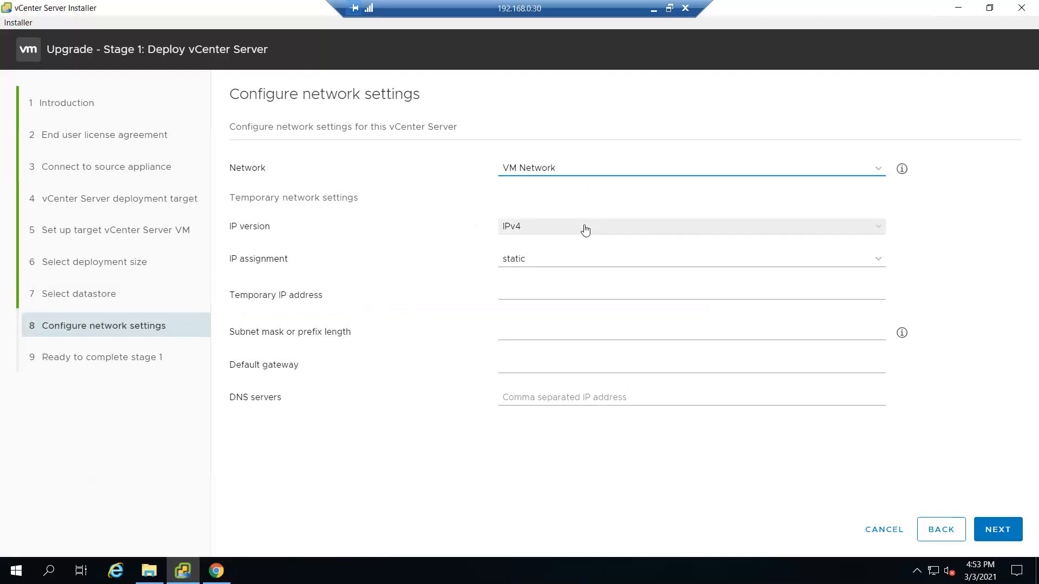
left_click(538, 291)
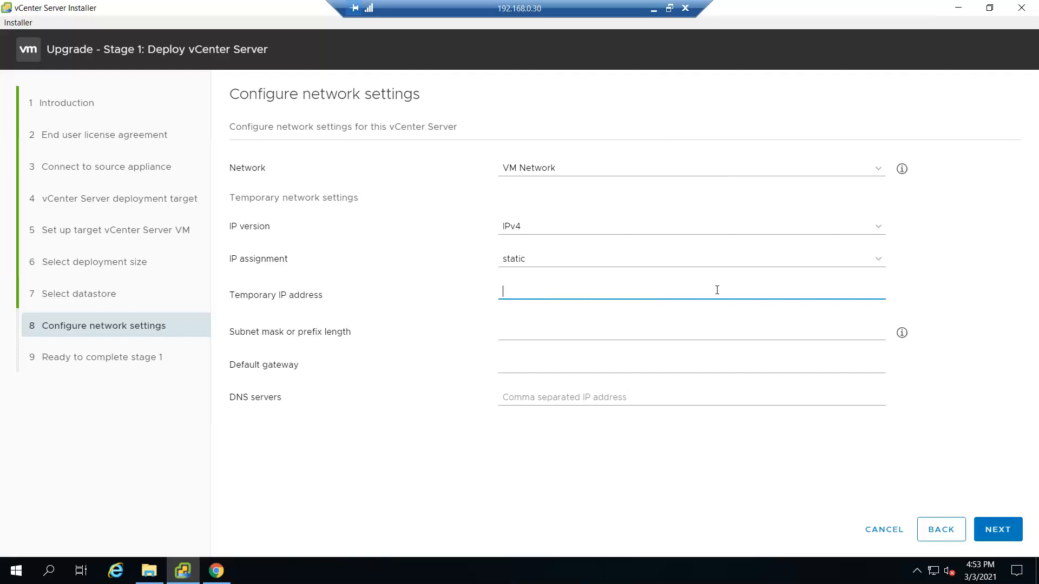
type("192.168.0.")
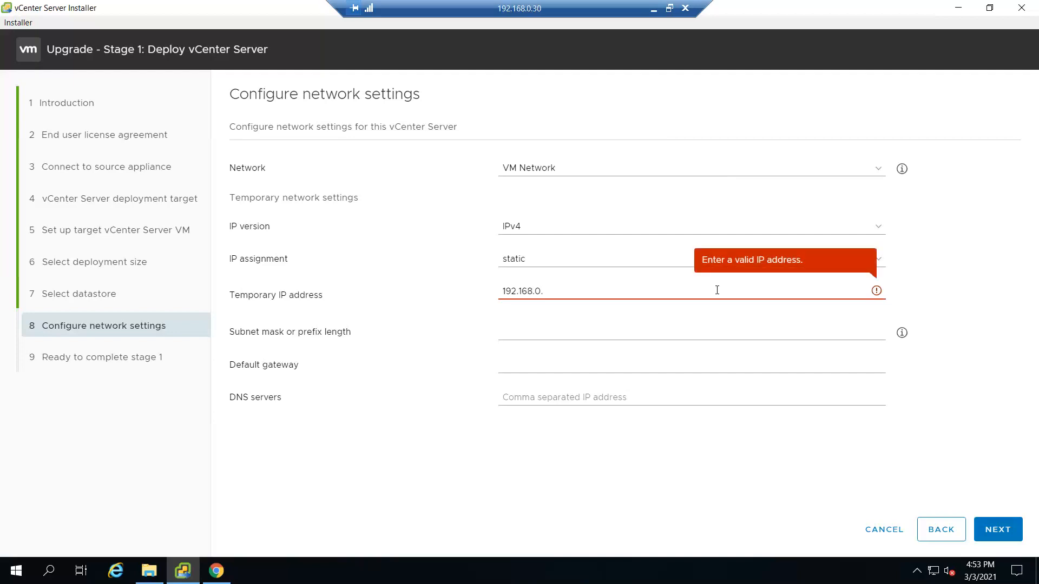
type("33")
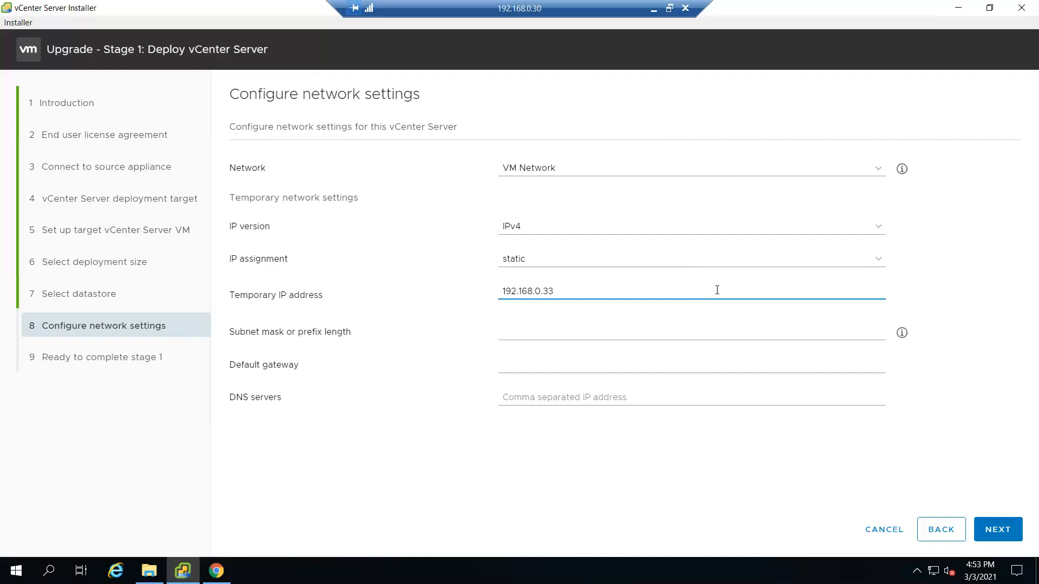
right_click(16, 571)
left_click(55, 509)
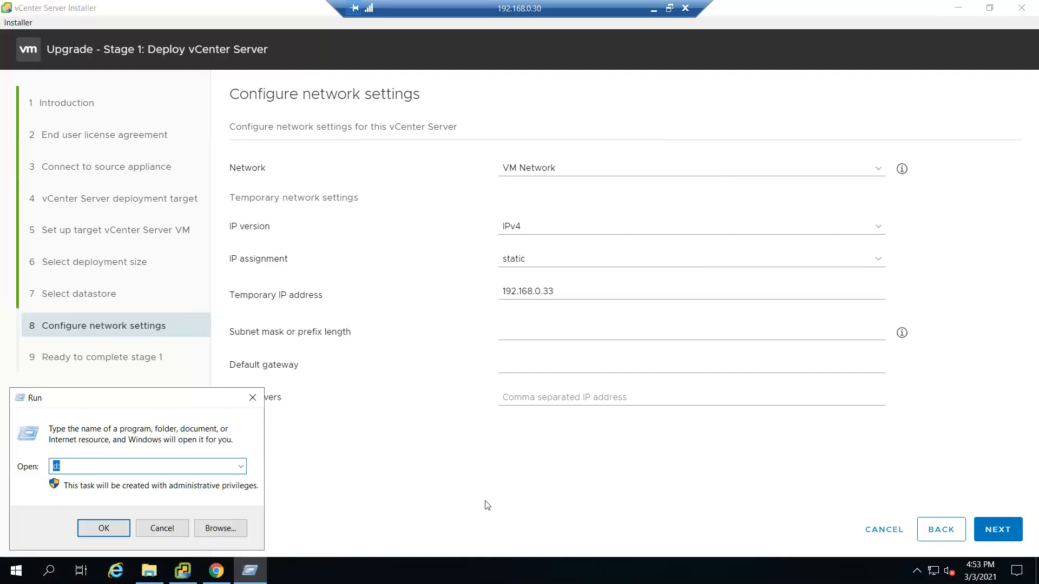
type("cmd")
key("Return")
type("pi")
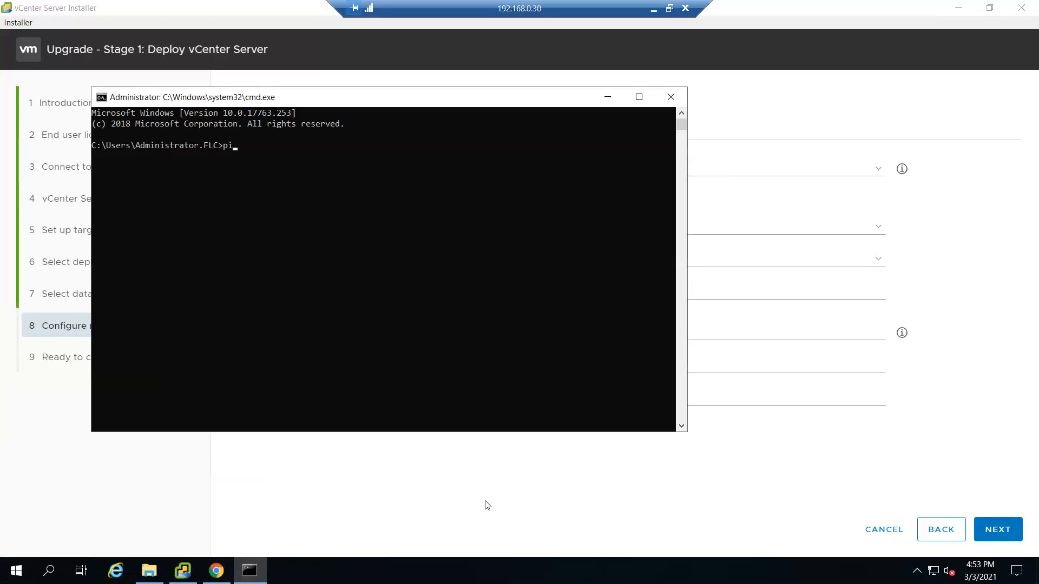
type("ng 192.168.0.33")
key("Return")
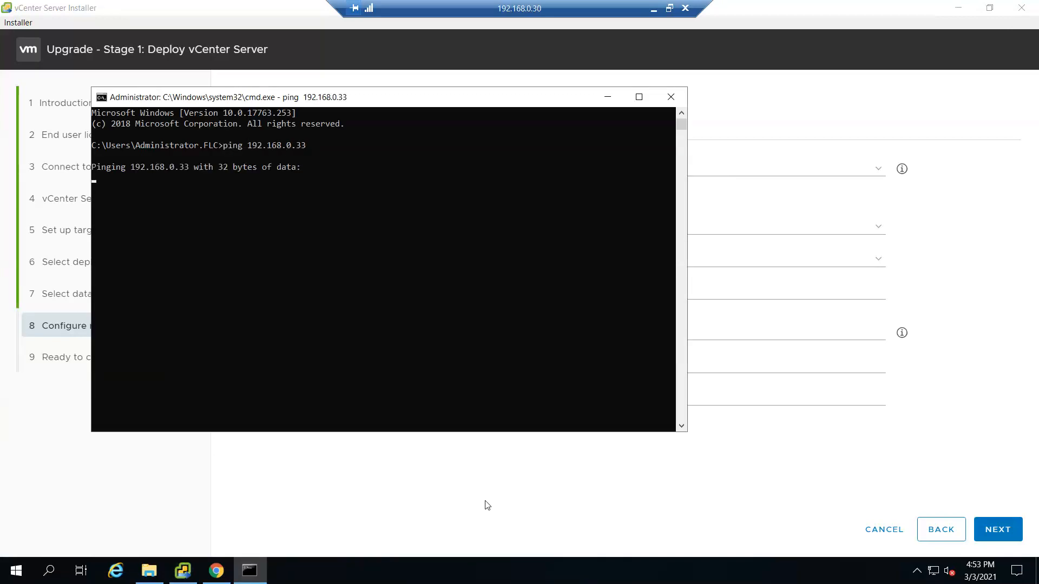
left_click(610, 99)
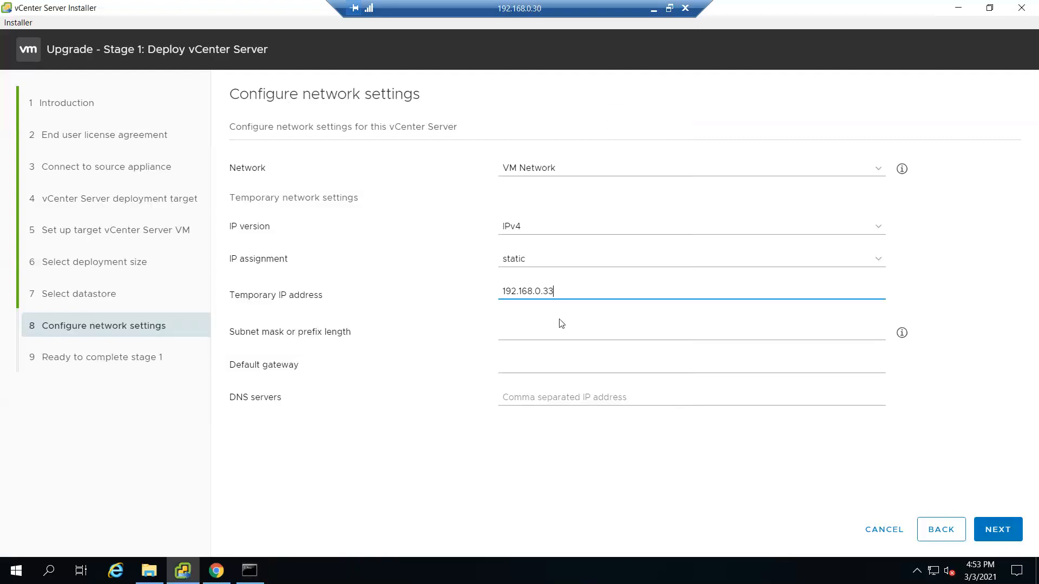
Step: Fill in mask 255.255.255.0, gateway 192.168.0.1 and DNS 192.168.0.30, then proceed
left_click(544, 328)
type("255.255")
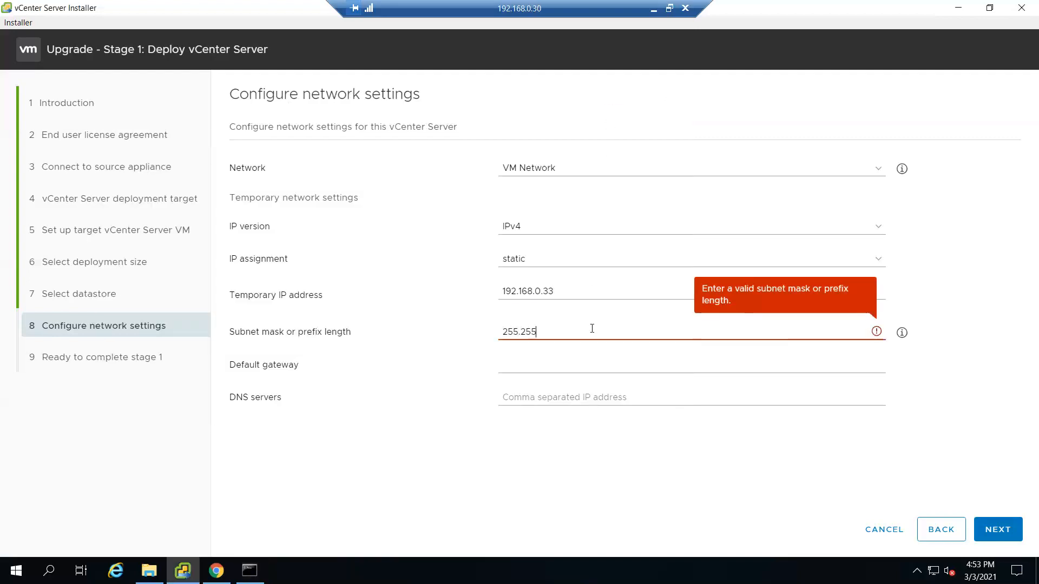
type(".255.0")
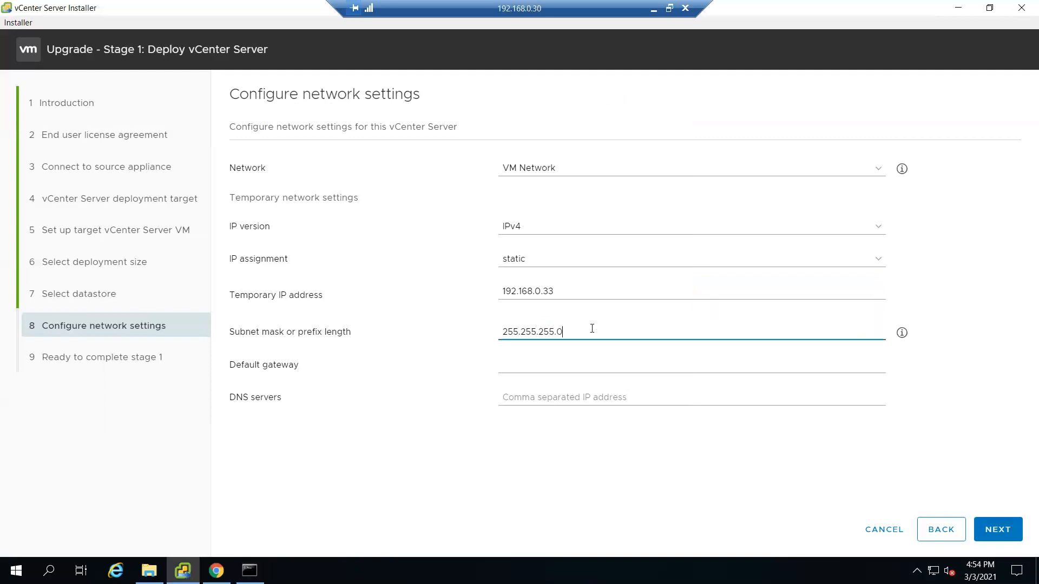
key("Tab")
type("192.")
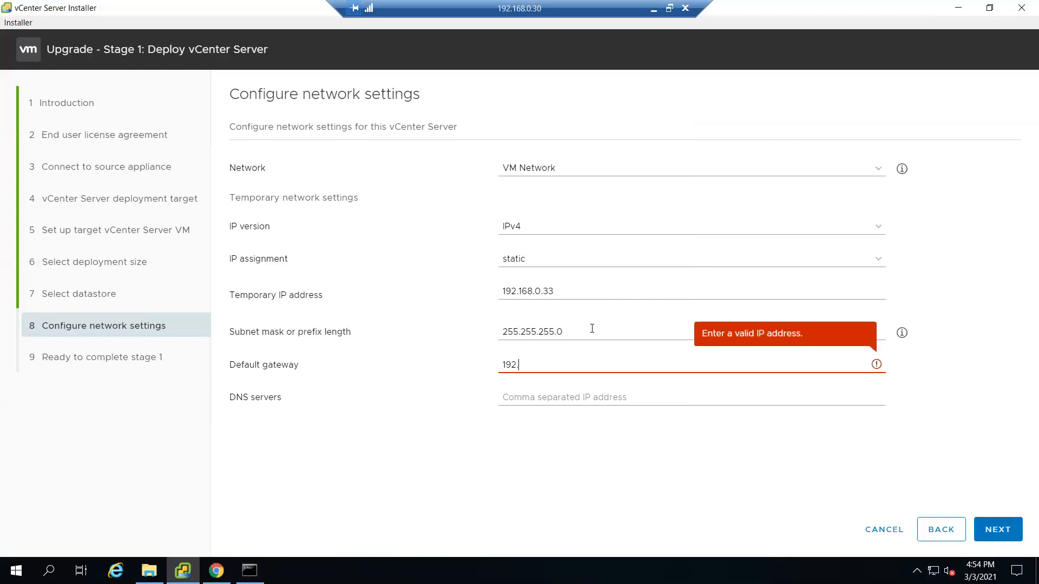
type("168.0.1")
key("Tab")
type("192.168.0.30")
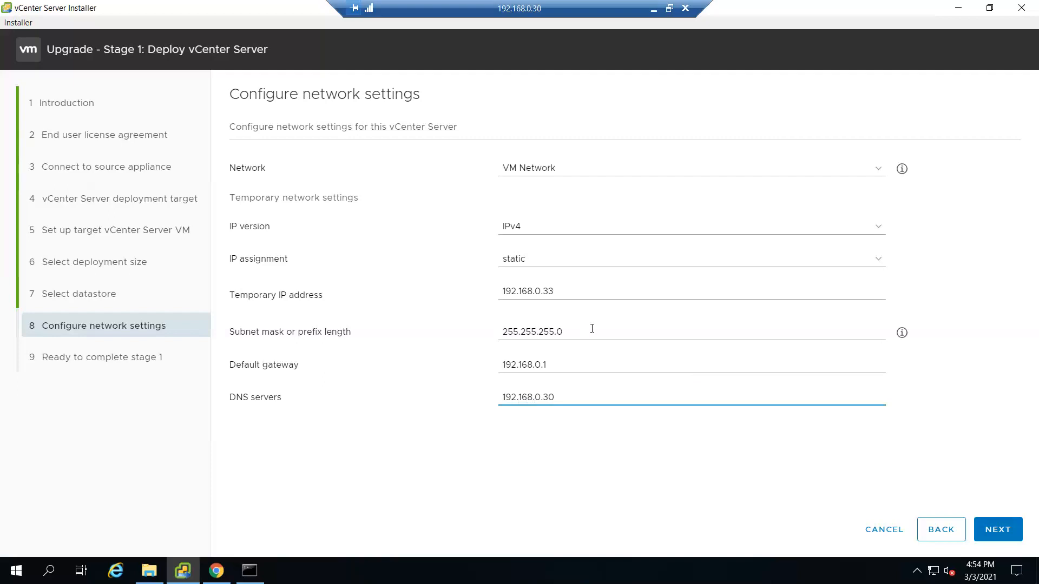
left_click(988, 533)
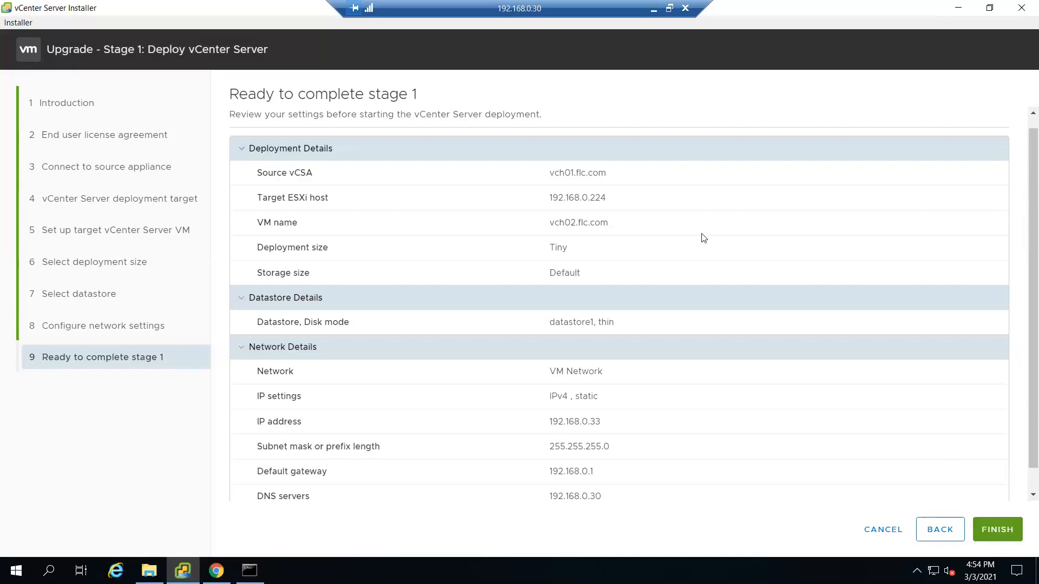
Step: Review the stage 1 summary (vch02.flc.com, Tiny, datastore1 thin) and finish to start deployment
scroll(703, 238, "down", 1)
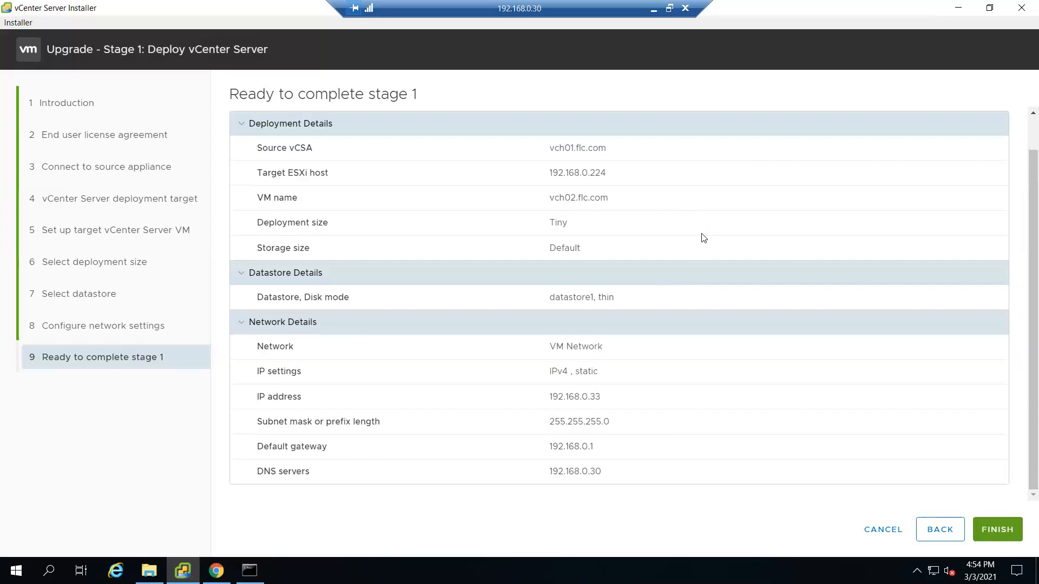
scroll(703, 238, "up", 1)
scroll(703, 233, "down", 1)
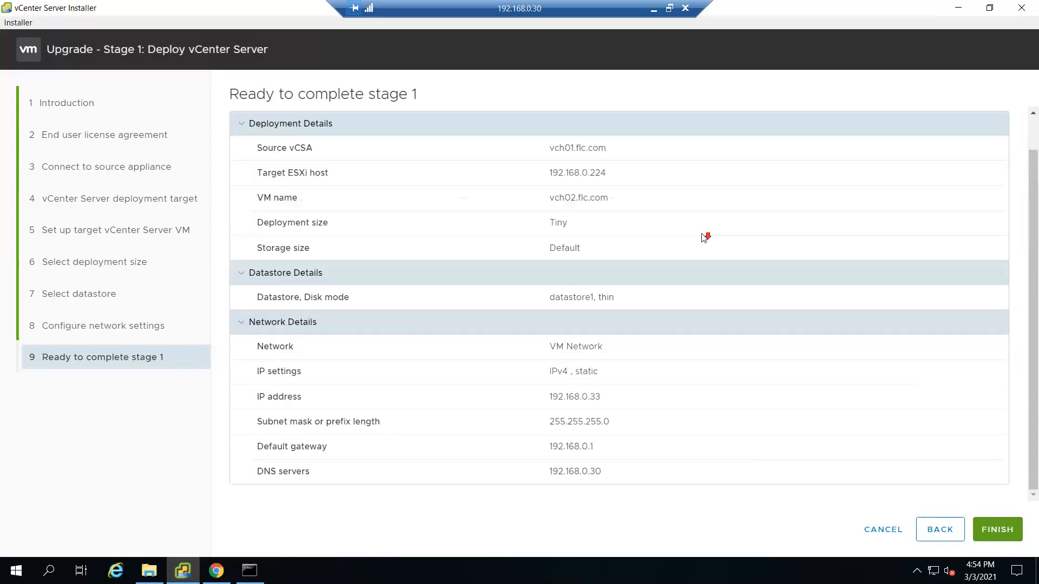
left_click(1006, 532)
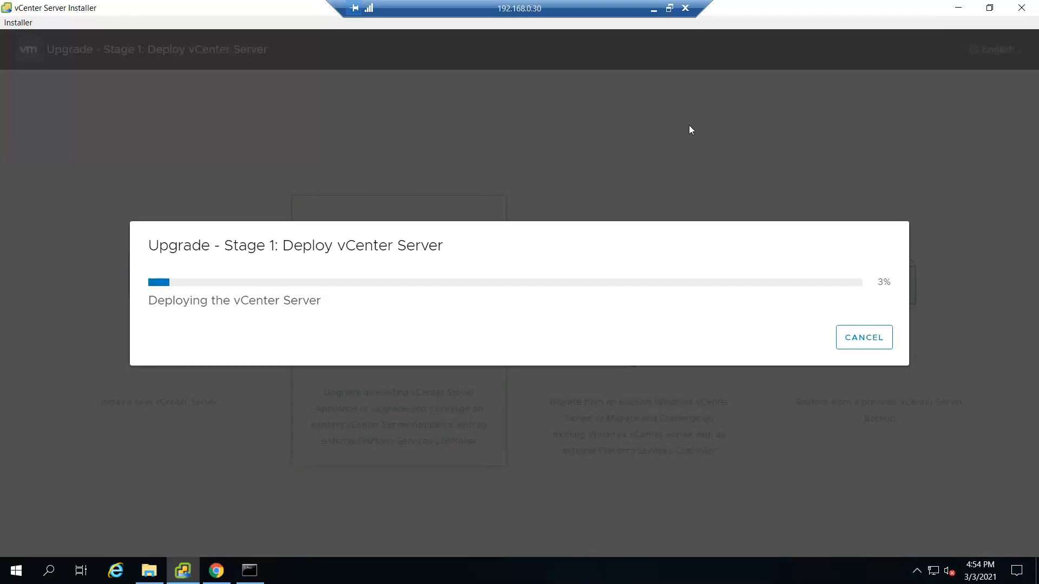
Step: Wait for the stage 1 deployment to complete, then continue into stage 2
left_click(653, 9)
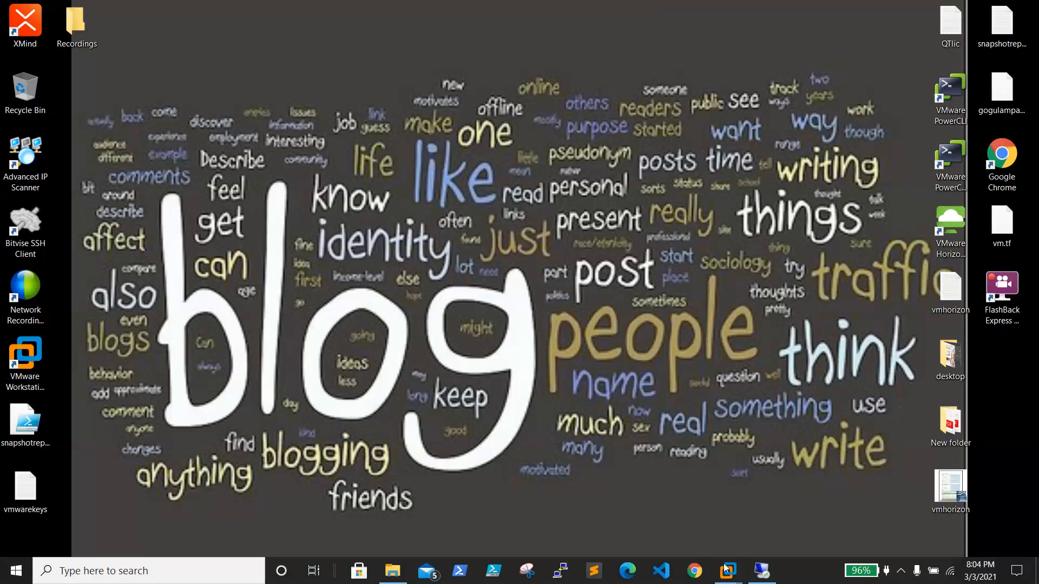
left_click(762, 571)
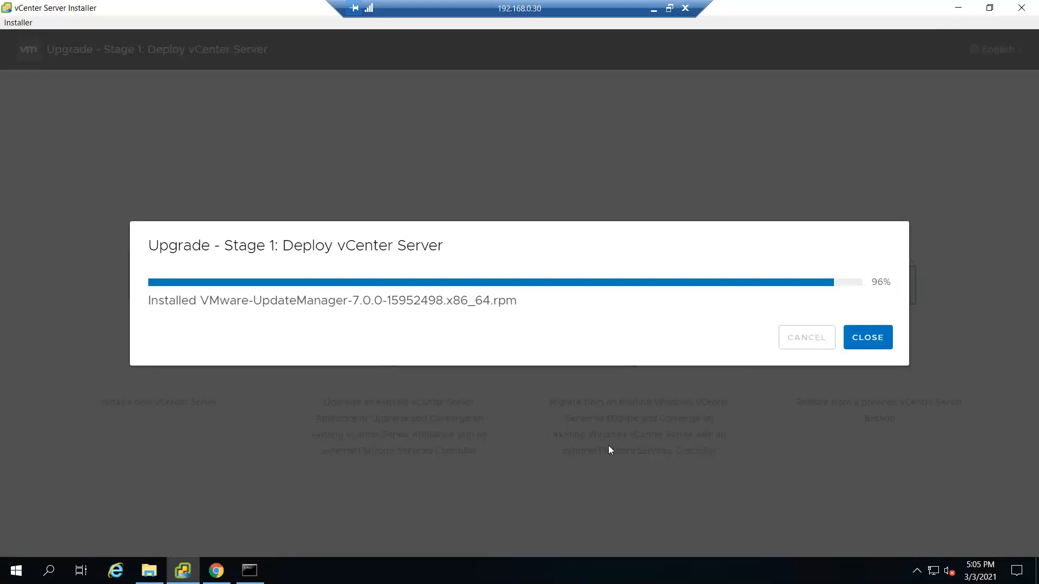
left_click(653, 8)
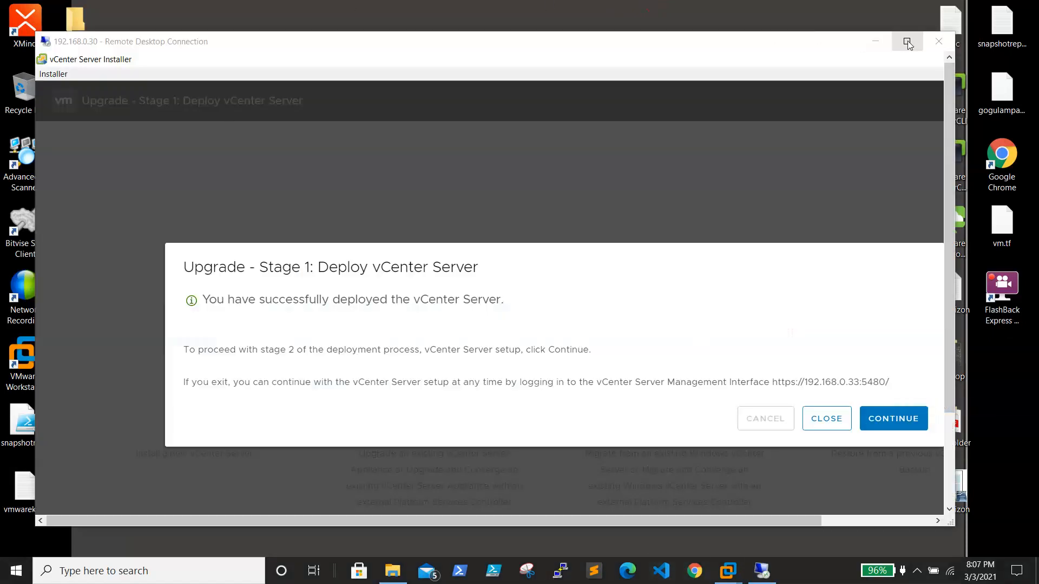
left_click(907, 43)
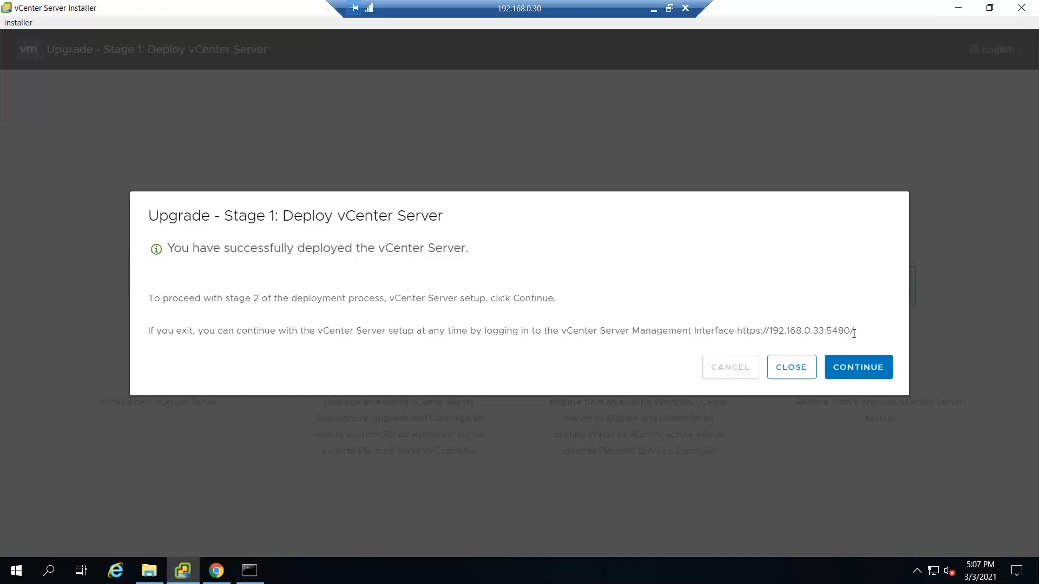
left_click(861, 373)
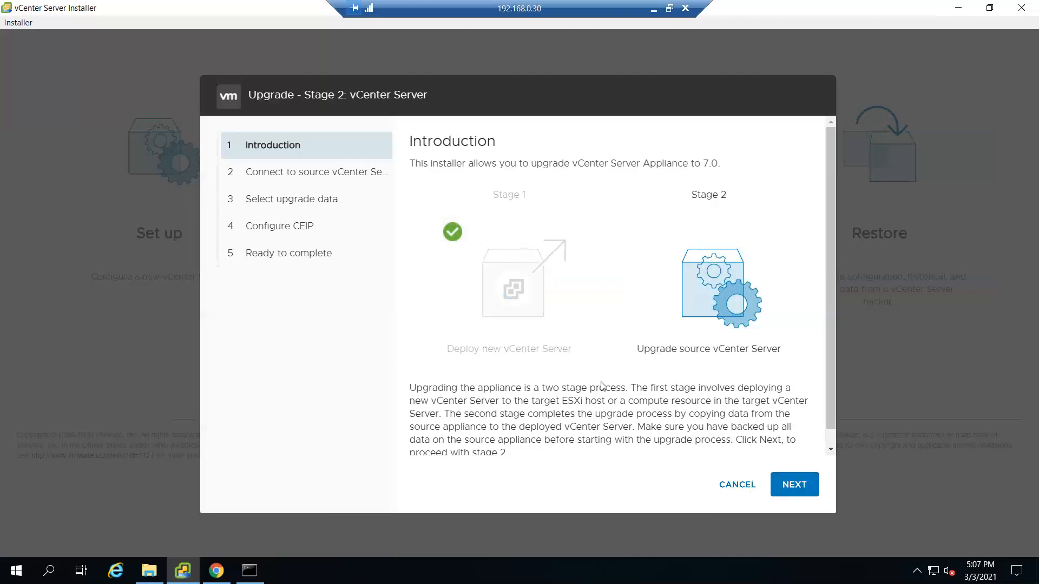
Step: Start stage 2, wait for the pre-upgrade checks, and close their warnings
left_click(805, 483)
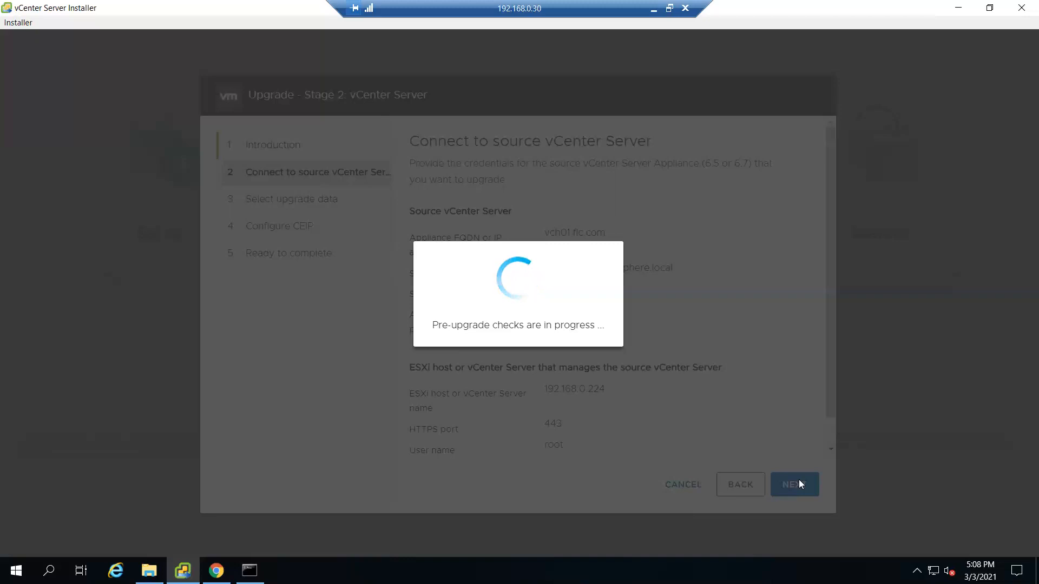
left_click(669, 8)
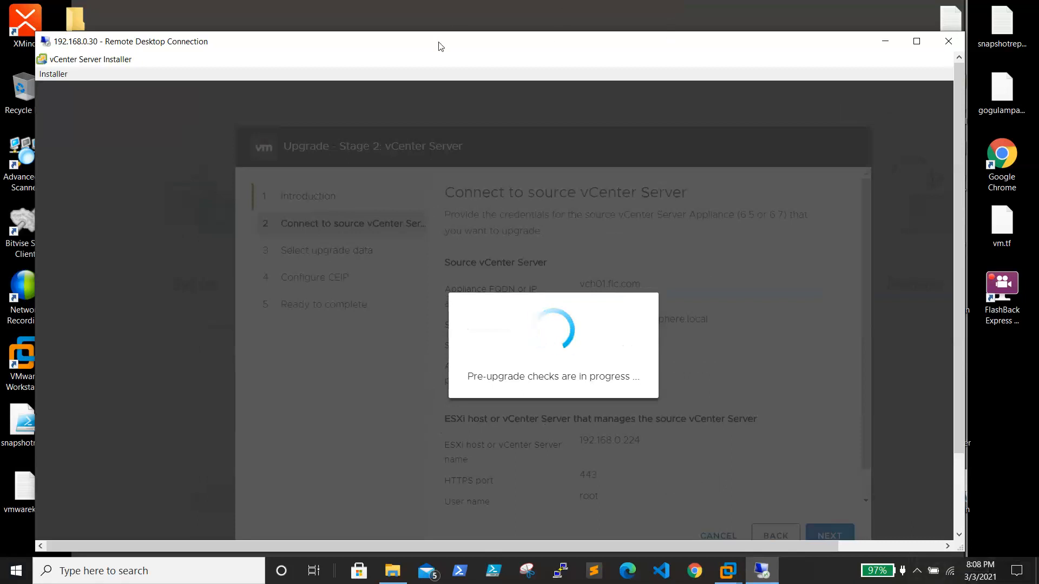
left_click(885, 41)
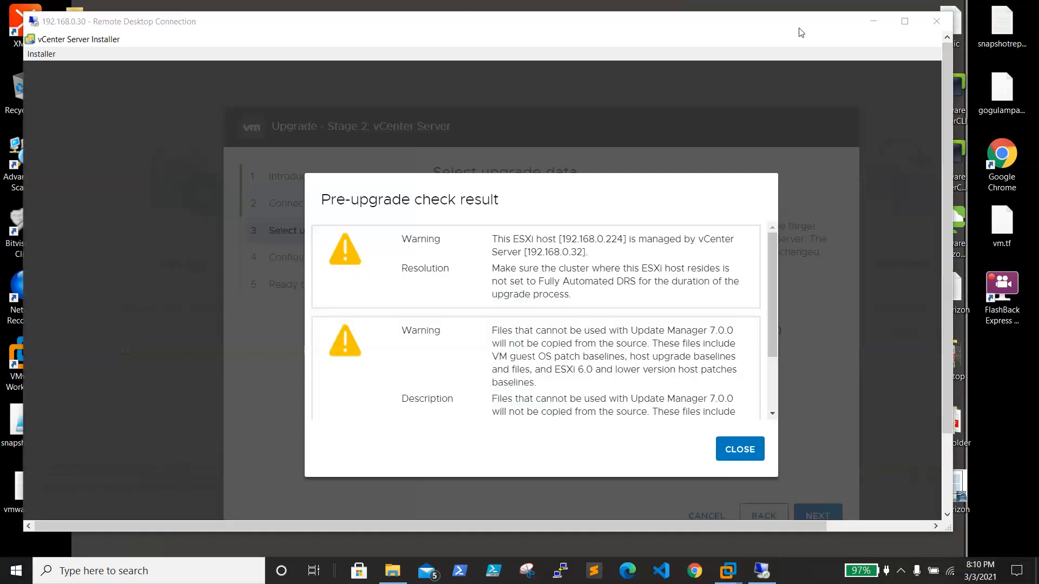
left_click(902, 22)
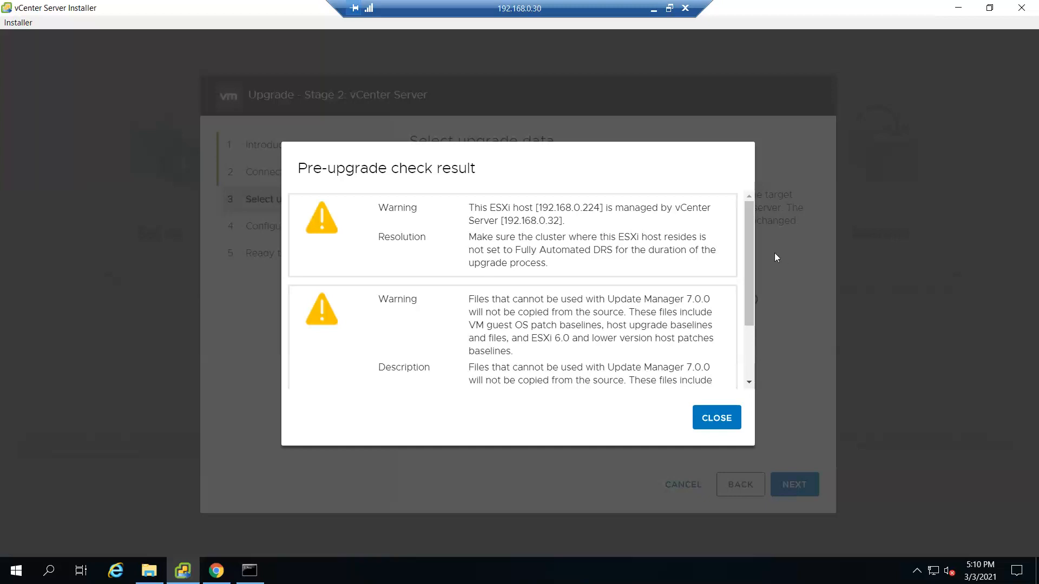
mouse_move(751, 255)
left_mouse_down()
mouse_move(754, 319)
mouse_move(754, 255)
left_mouse_up()
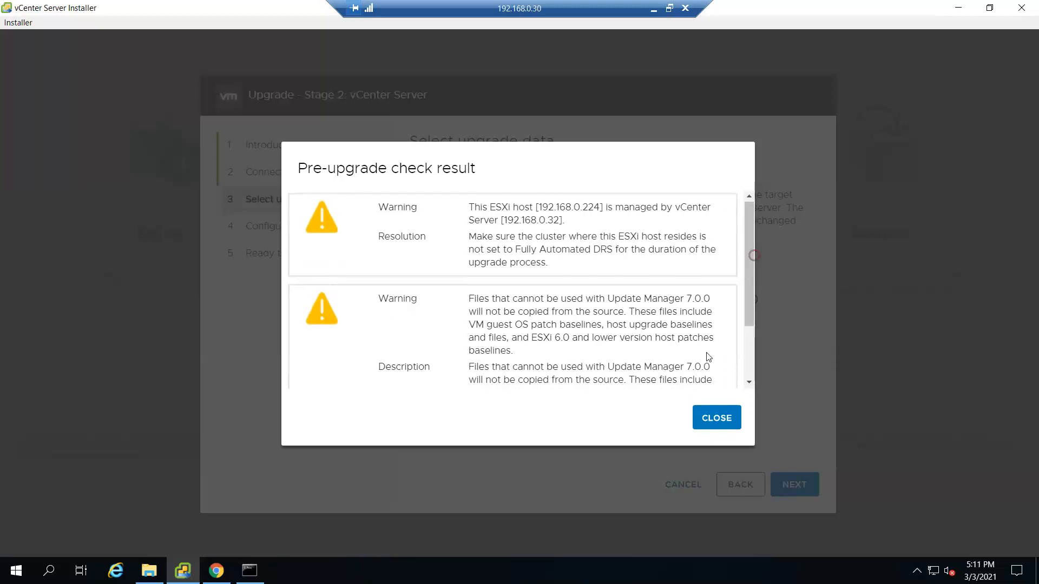
left_click(719, 419)
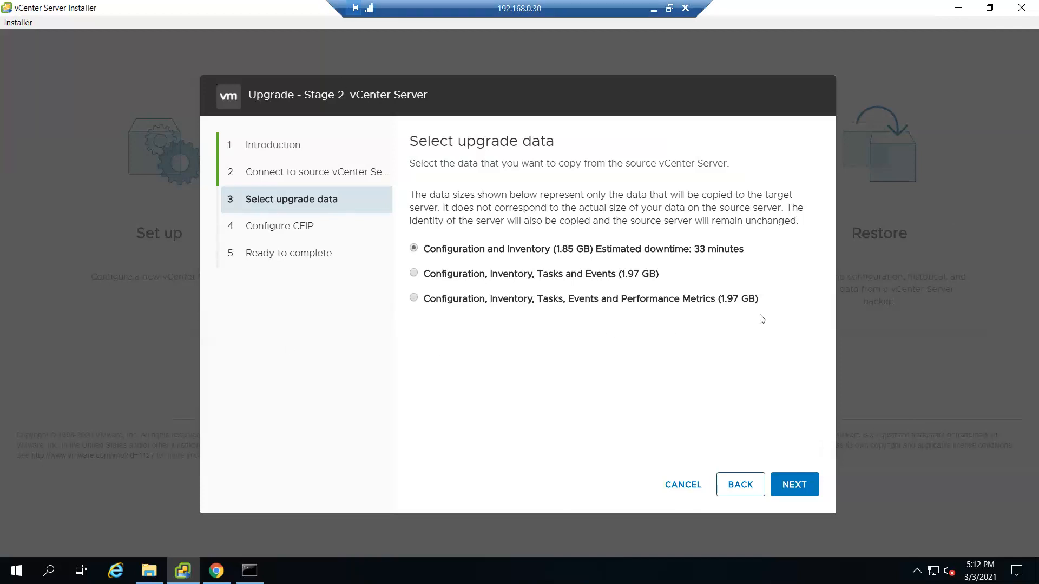
Step: Choose Configuration and Inventory (1.85 GB) as the upgrade data and continue
left_click(521, 249)
left_click(806, 489)
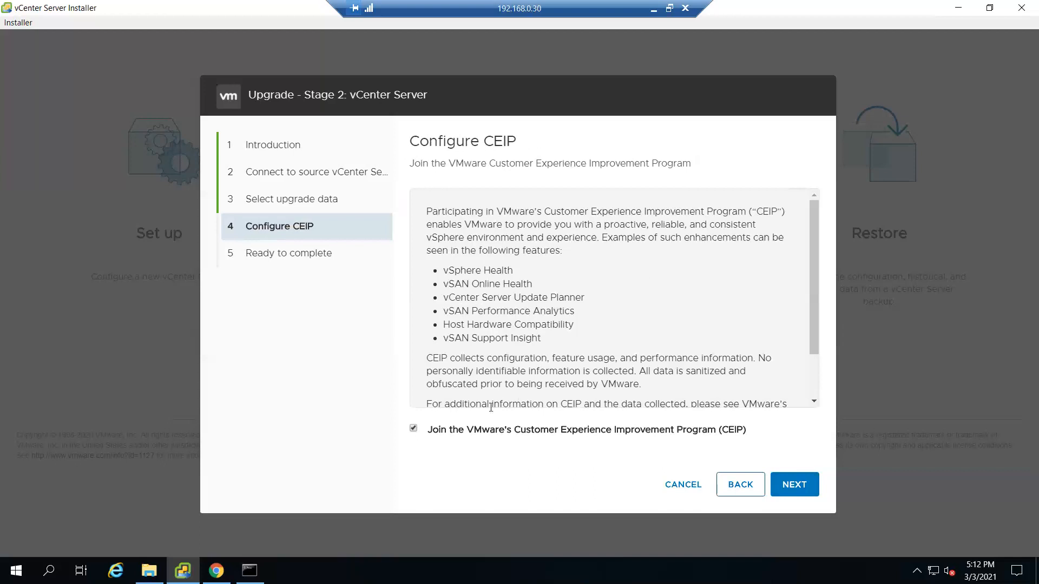
Step: Uncheck joining VMware's CEIP and continue to the Ready to complete page
left_click(413, 429)
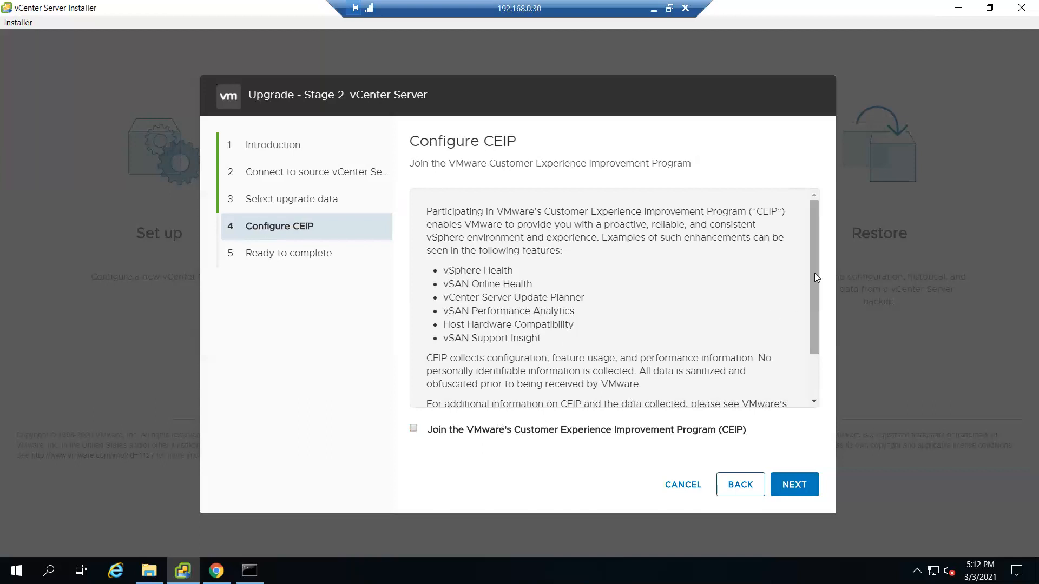
scroll(817, 282, "down", 2)
left_click(802, 488)
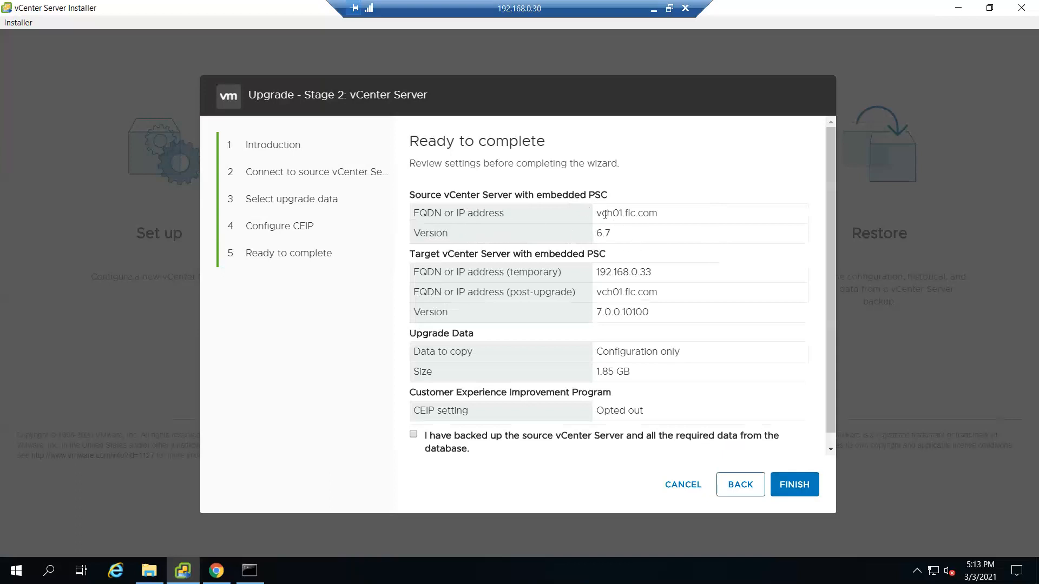
Step: Tick the source vCenter backup confirmation and finish the Stage 2 wizard
left_click_drag(596, 213, 635, 214)
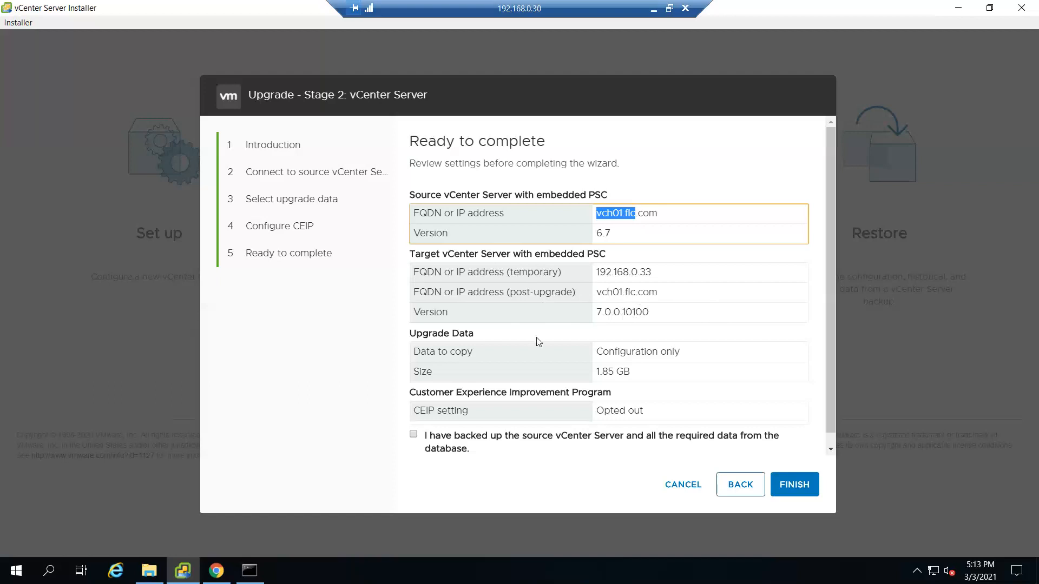
scroll(520, 316, "down", 1)
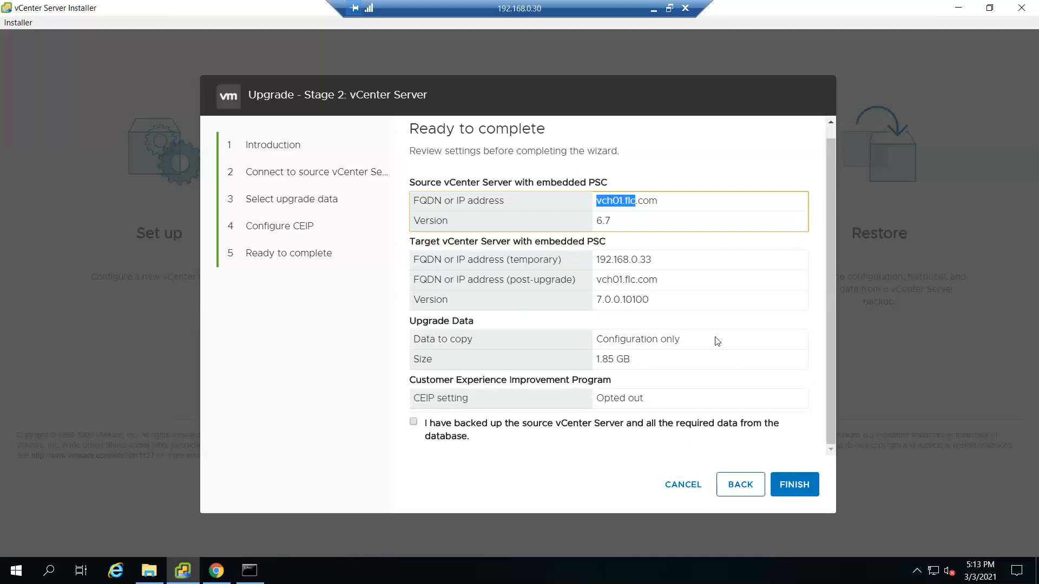
left_click(415, 421)
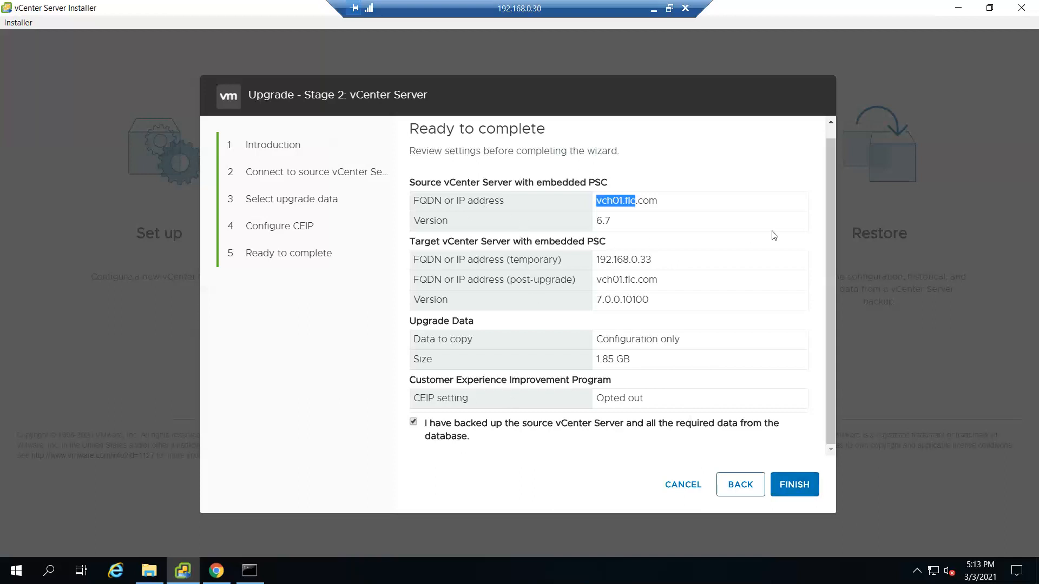
left_click(800, 486)
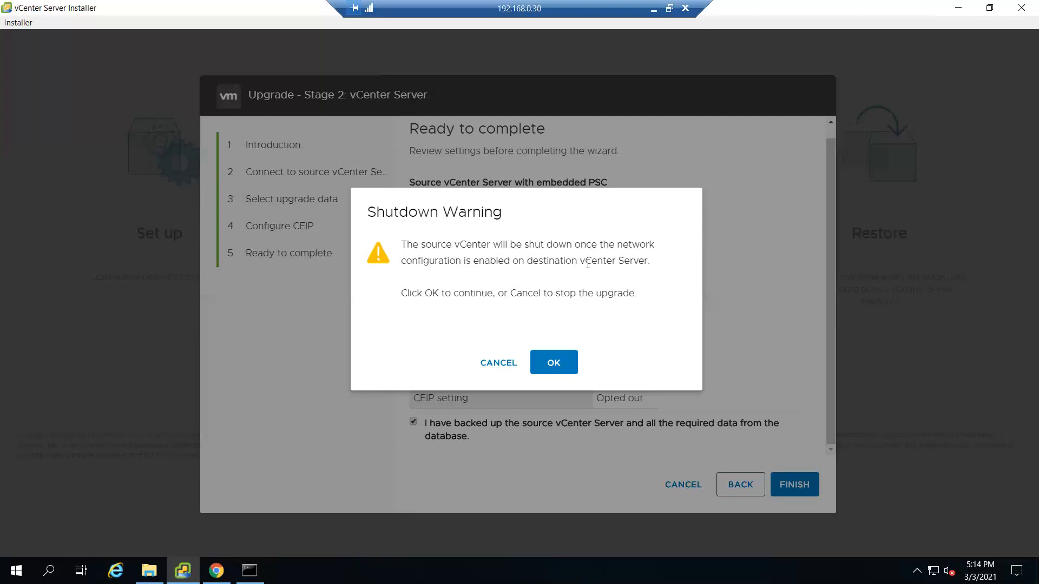
Step: Accept the source shutdown warning to begin the Stage 2 upgrade
left_click(549, 364)
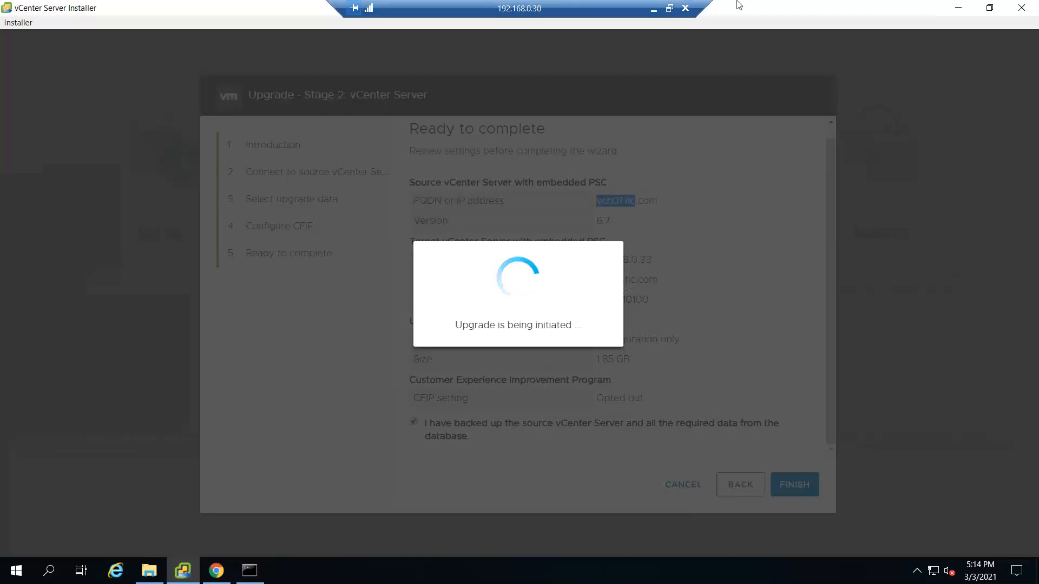
left_click(653, 9)
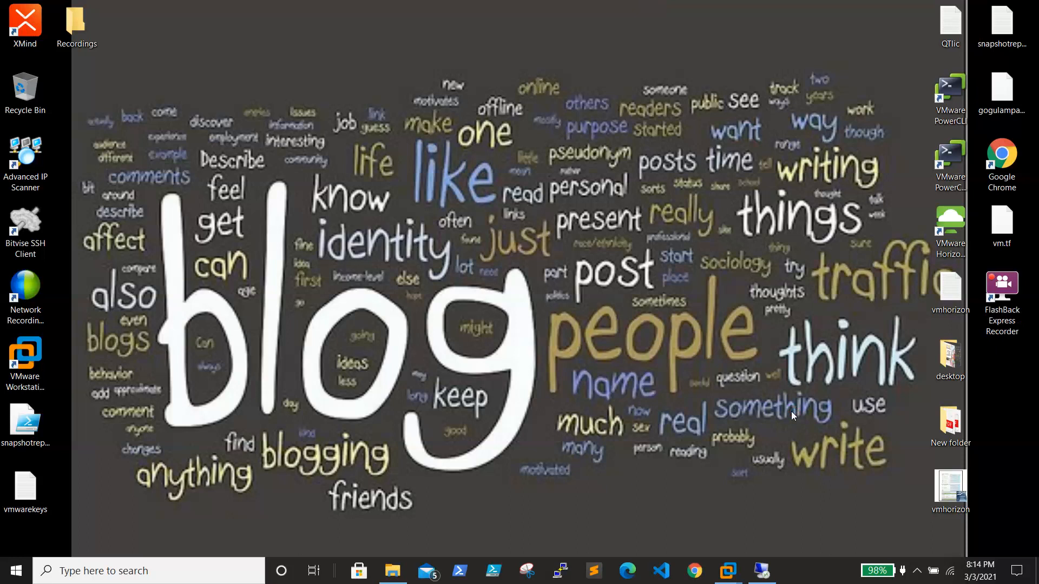
left_click(762, 571)
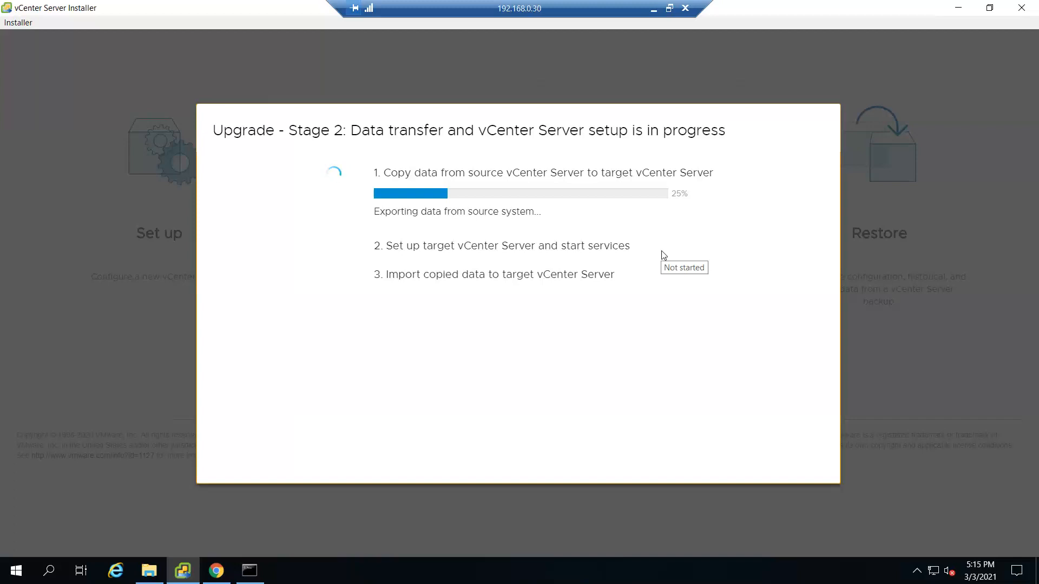
Step: Minimize the remote desktop session and pause the FlashBack screen recording
left_click(670, 9)
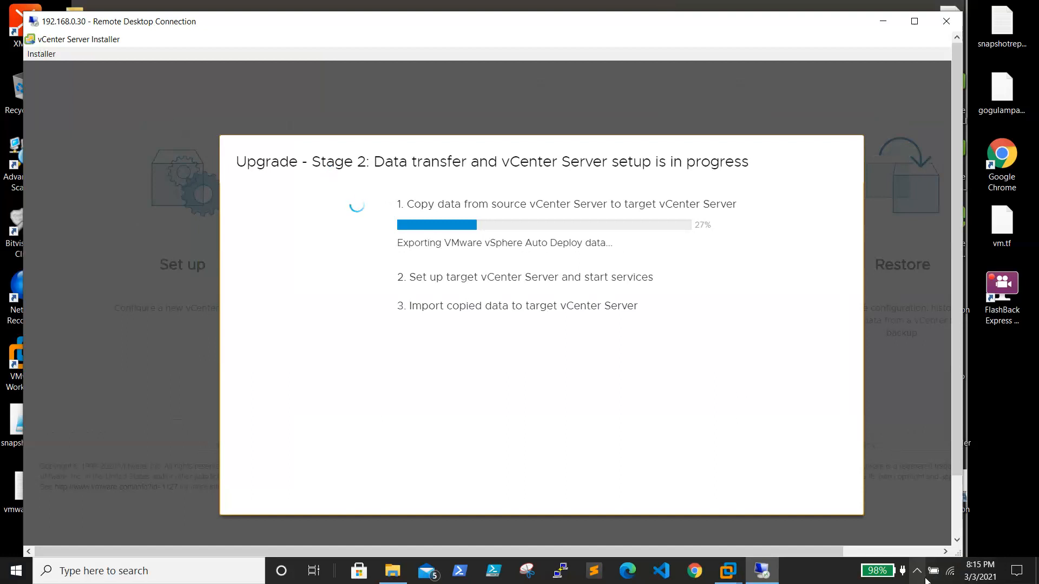
left_click(882, 20)
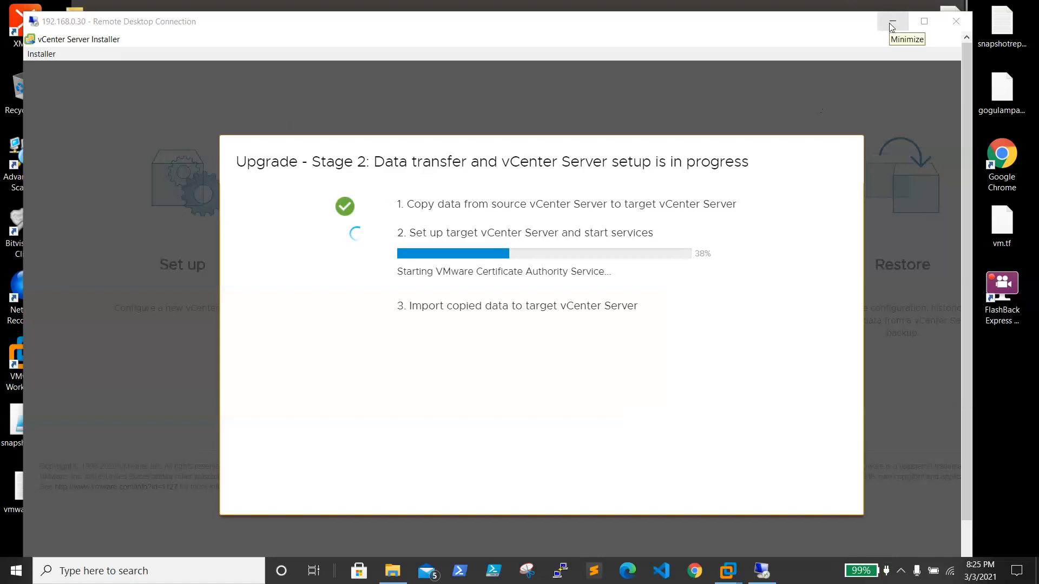
left_click(902, 571)
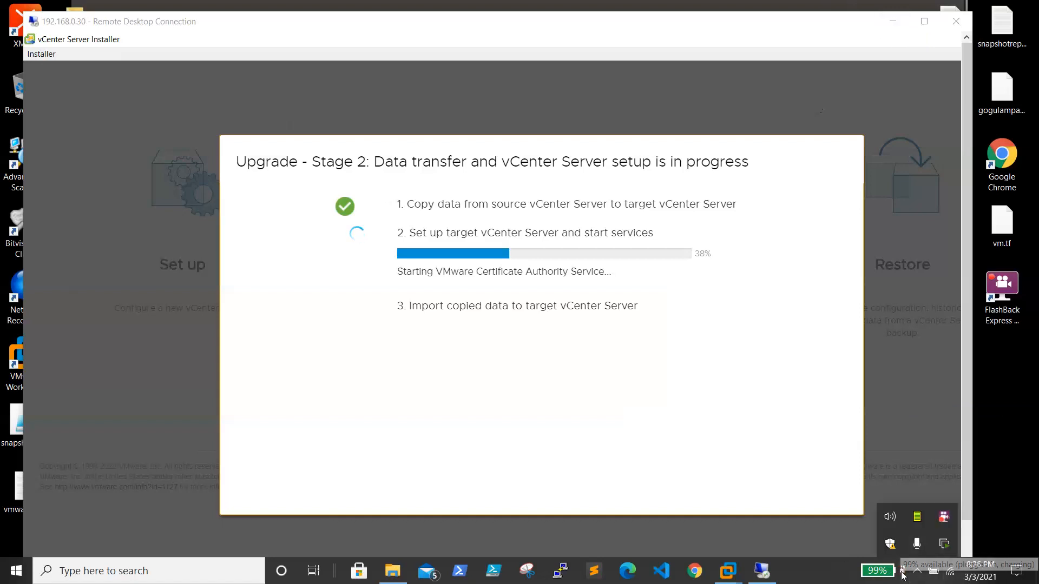
right_click(944, 518)
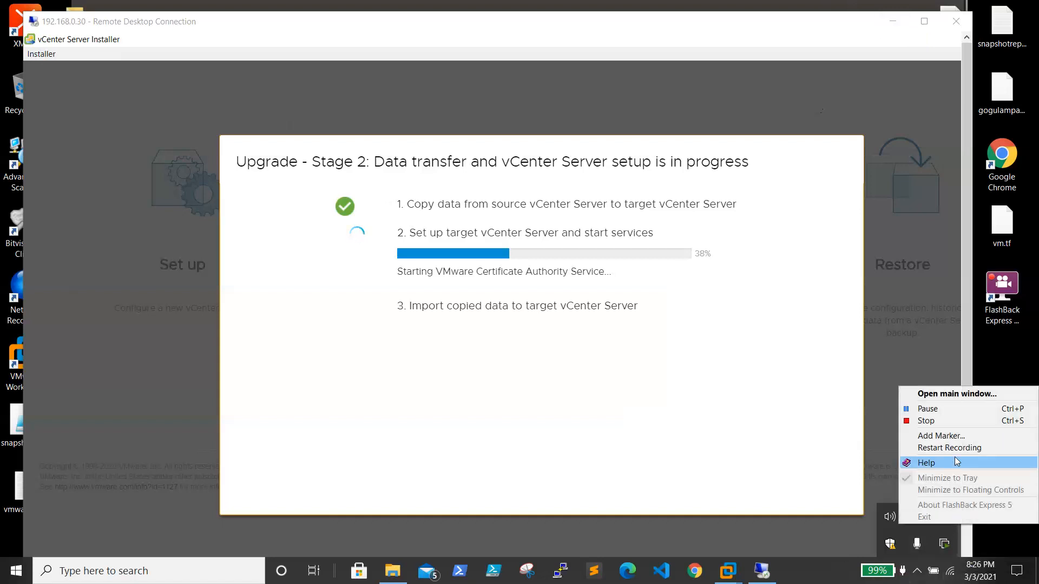
left_click(948, 410)
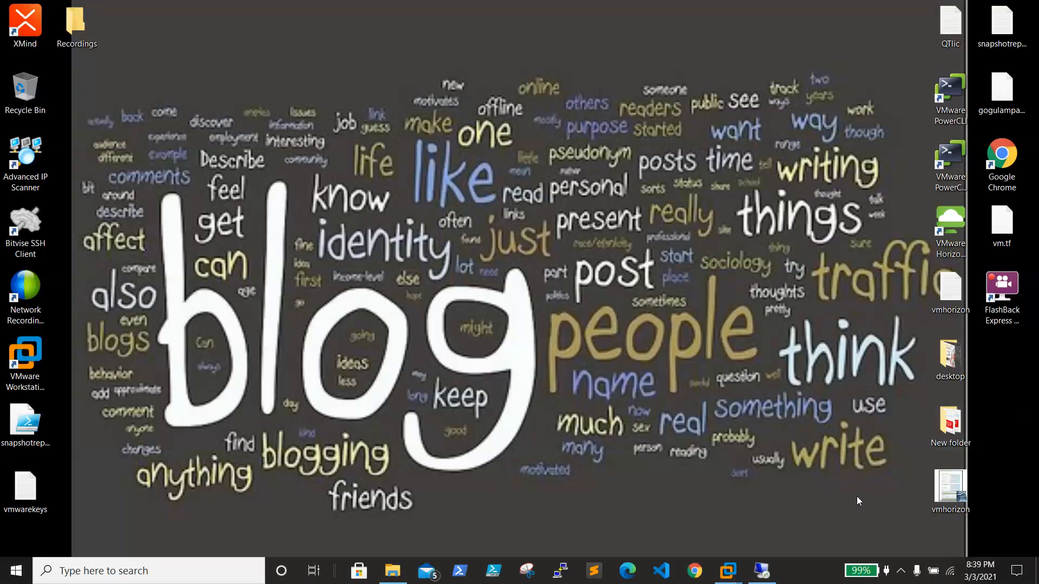
Step: Return to the remote session and wait for the Stage 2 upgrade to complete
left_click(773, 567)
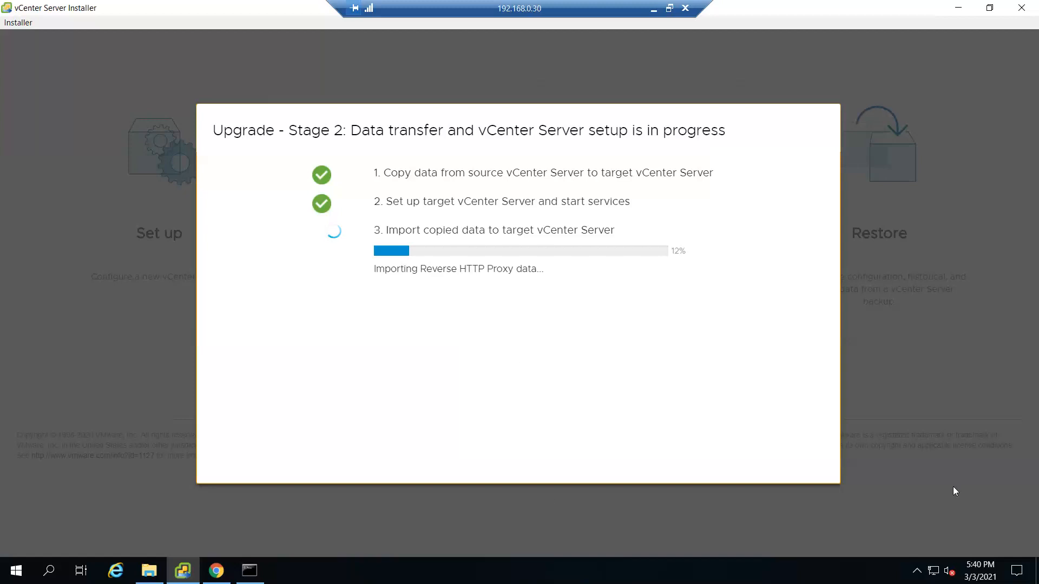
left_click(671, 10)
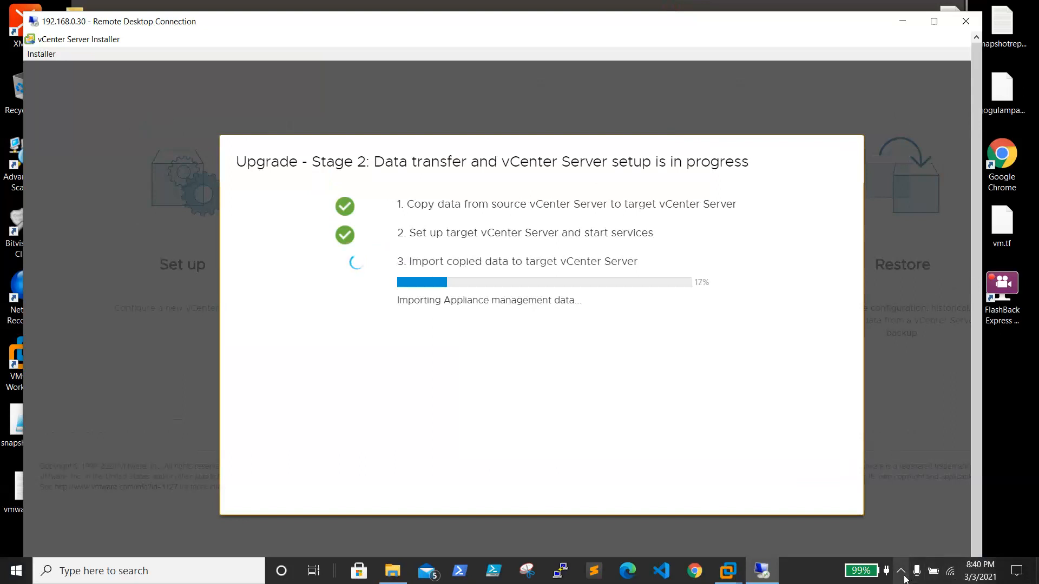
left_click(903, 21)
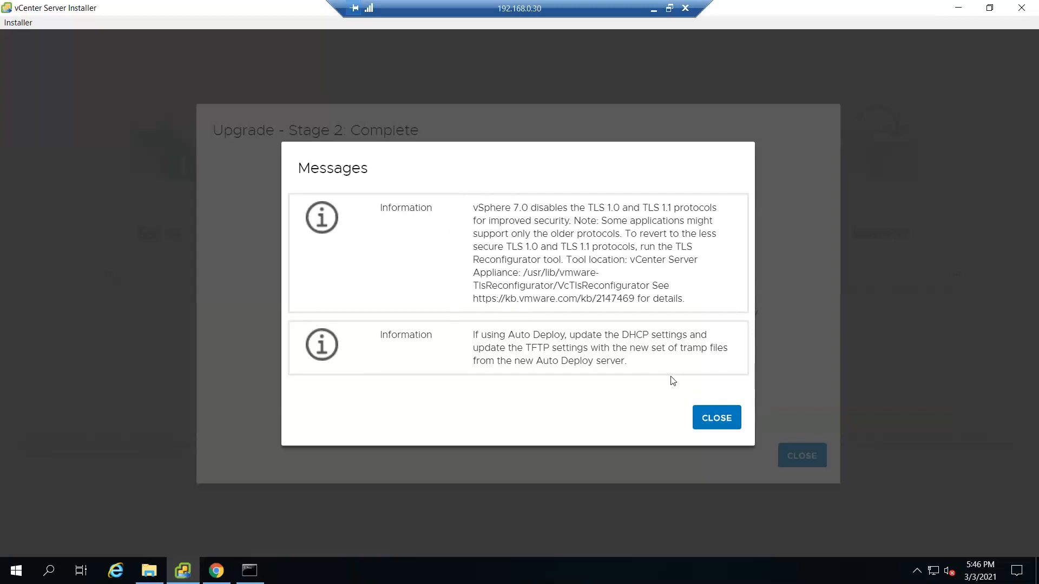
left_click(713, 422)
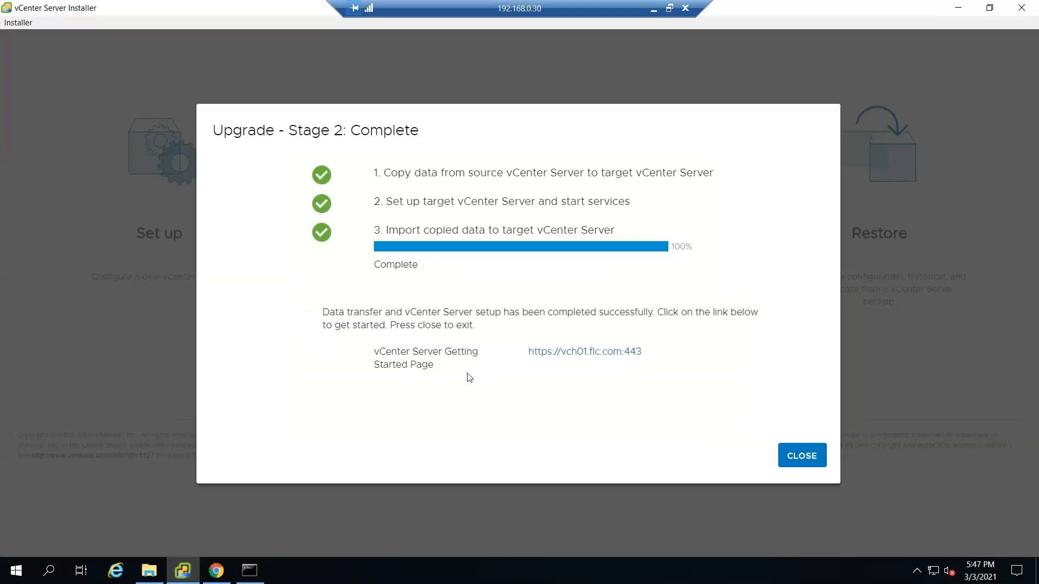
left_click(596, 353)
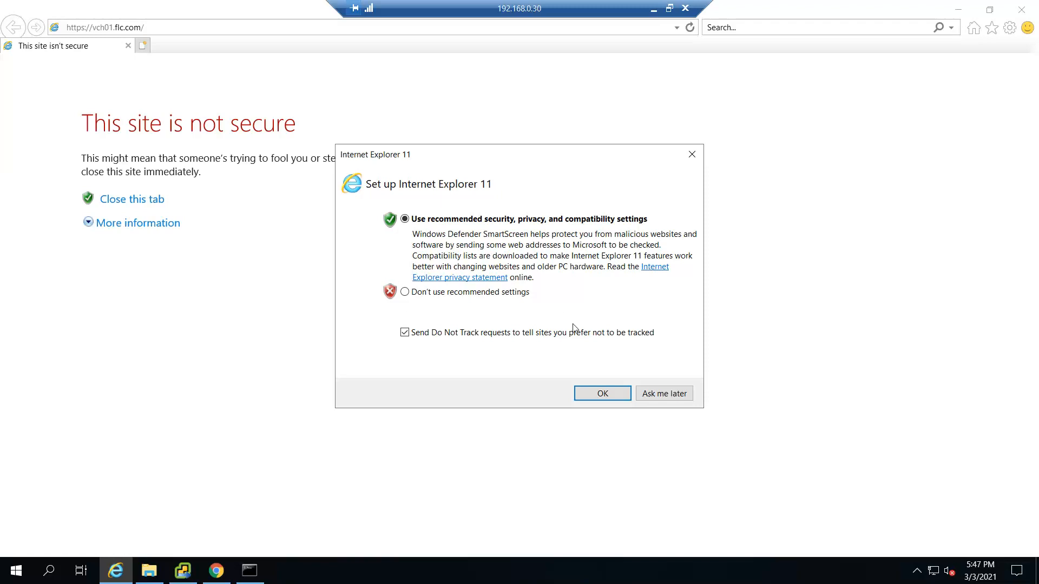
Step: Accept IE's recommended settings, bypass the certificate warning, and dismiss the blocked-content notices
left_click(614, 399)
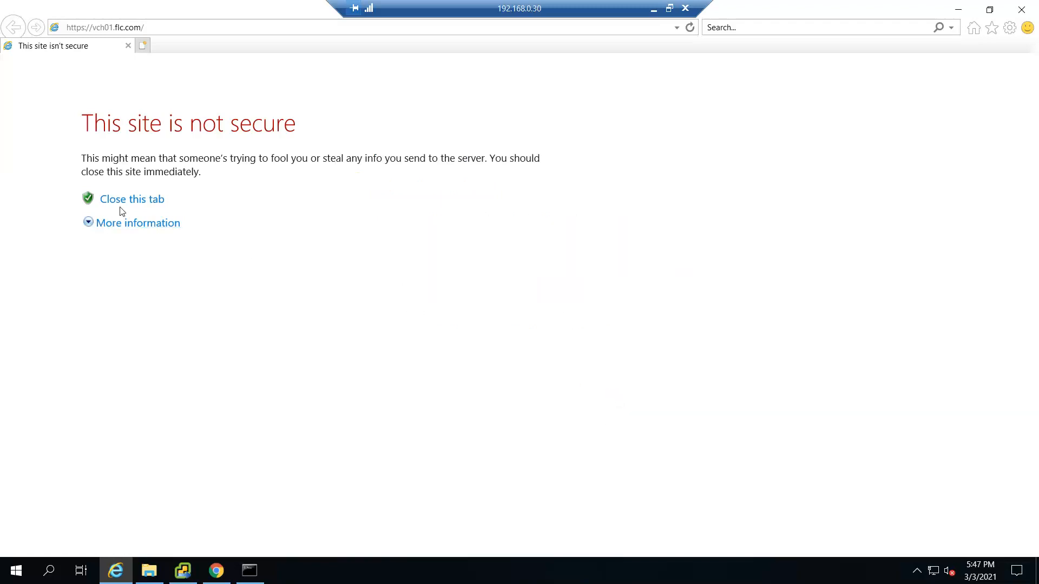
left_click(120, 223)
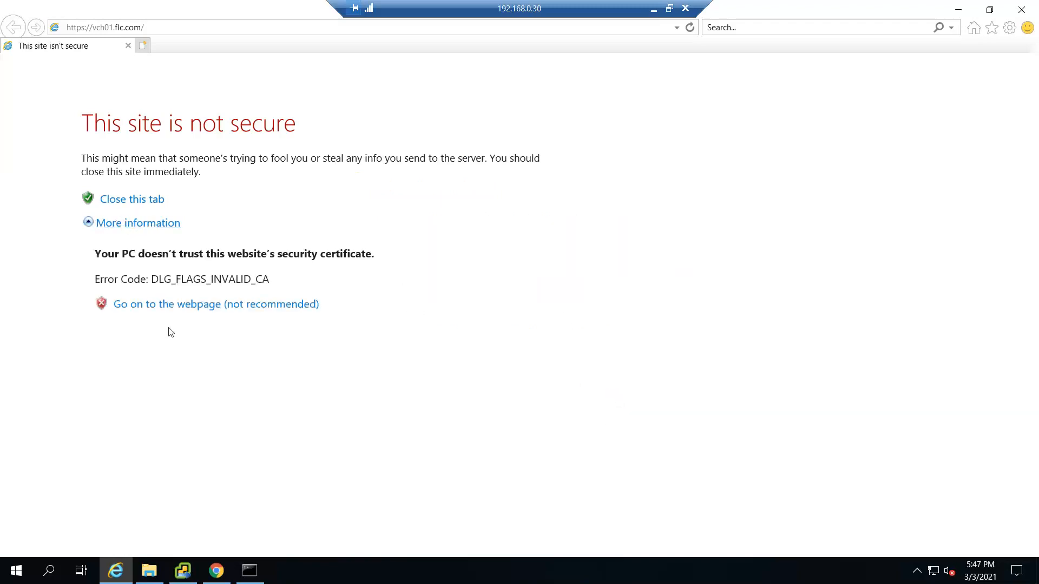
left_click(155, 306)
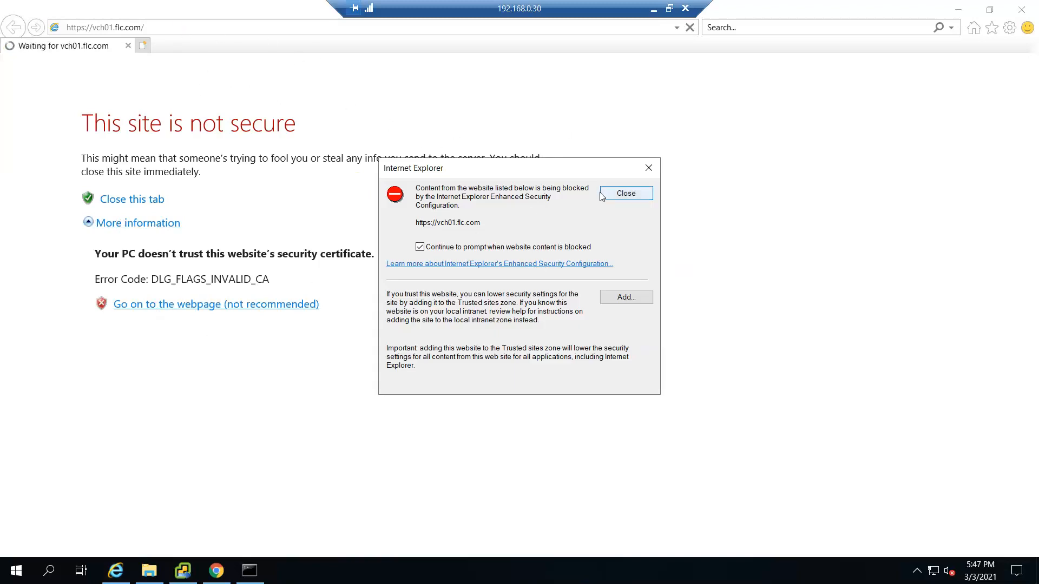
left_click(617, 194)
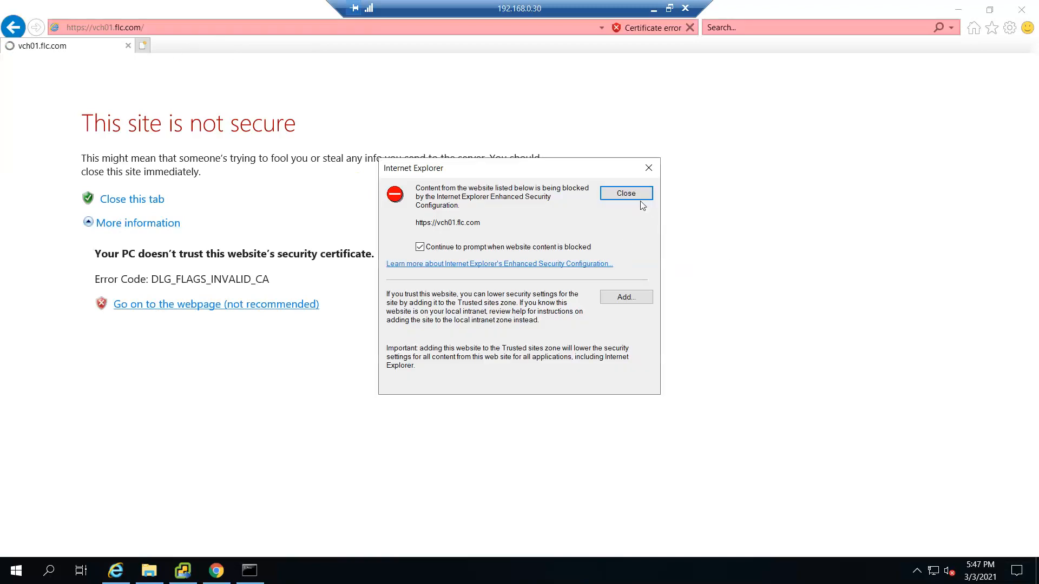
left_click(639, 195)
left_click(194, 27)
key("ctrl+c")
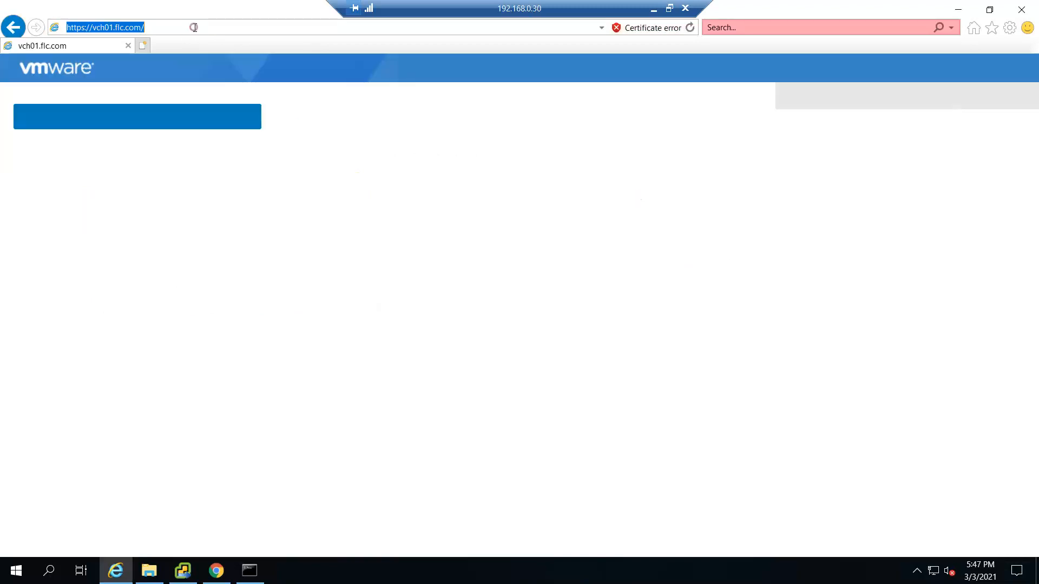
Step: Close Internet Explorer and the finished vCenter Server Installer
left_click(1022, 10)
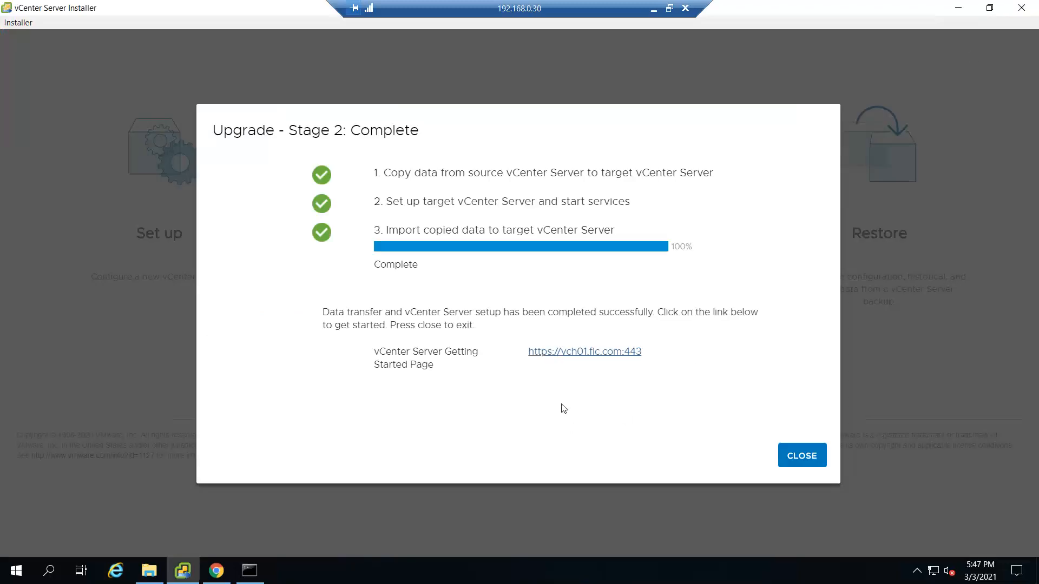
left_click(798, 451)
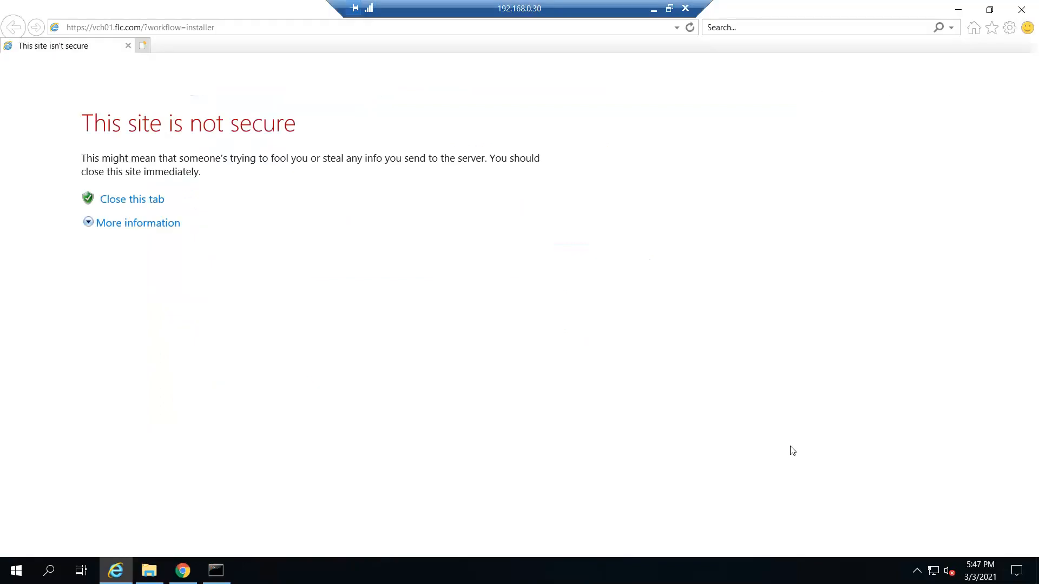
left_click(1030, 9)
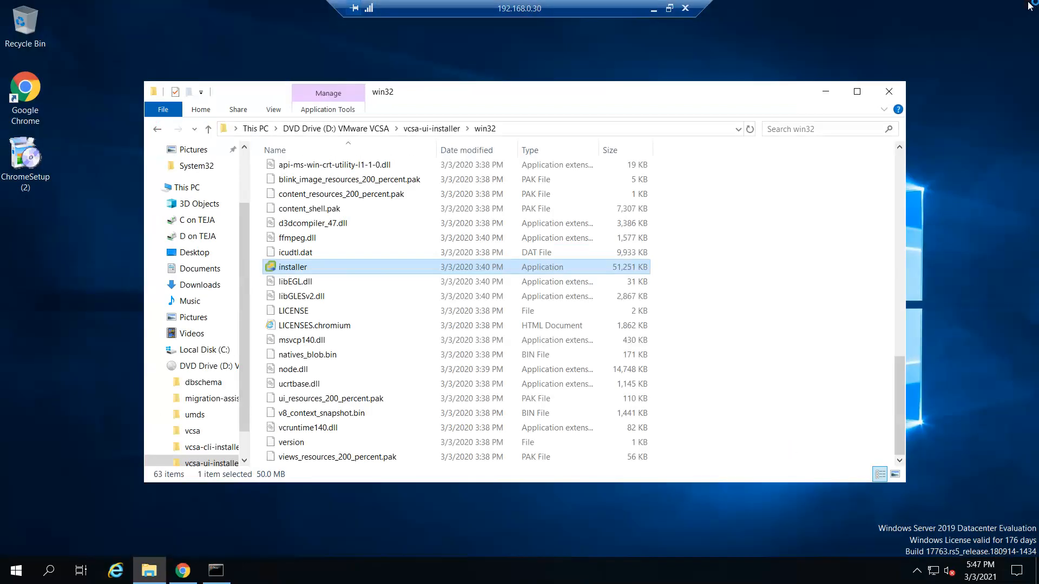
left_click(822, 93)
double_click(28, 83)
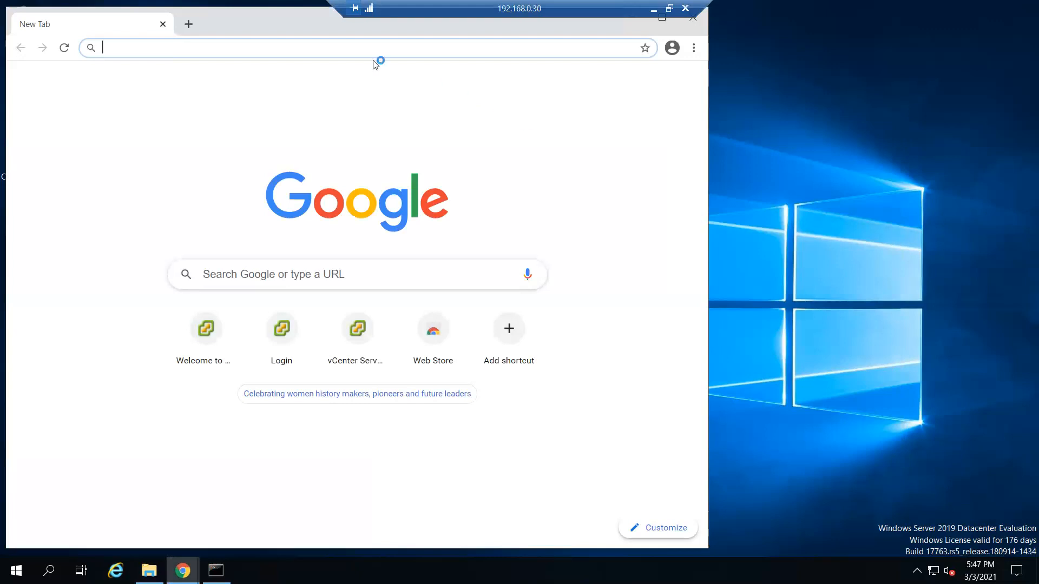
left_click(343, 49)
key("ctrl+v")
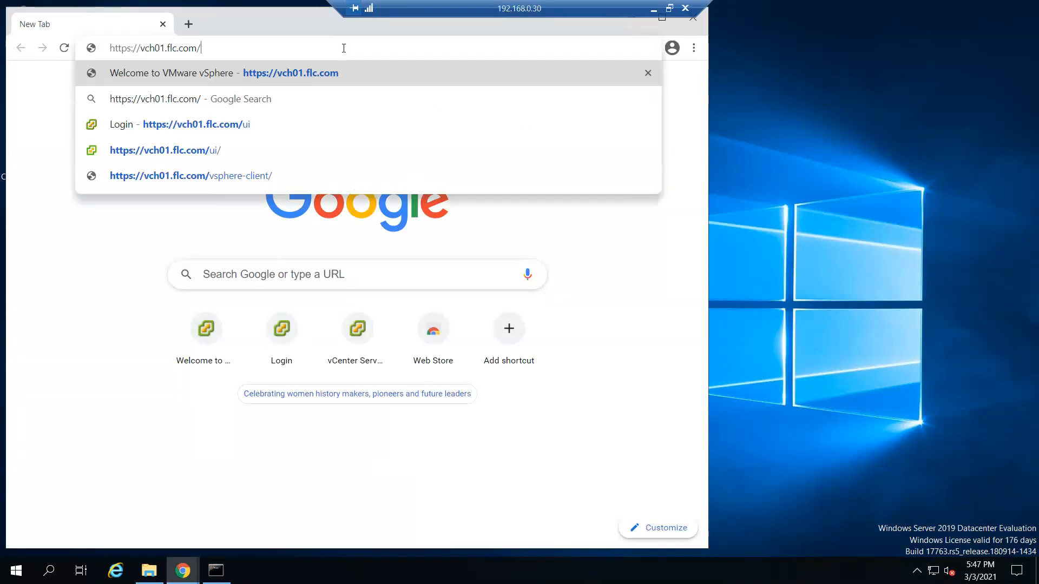
key("Return")
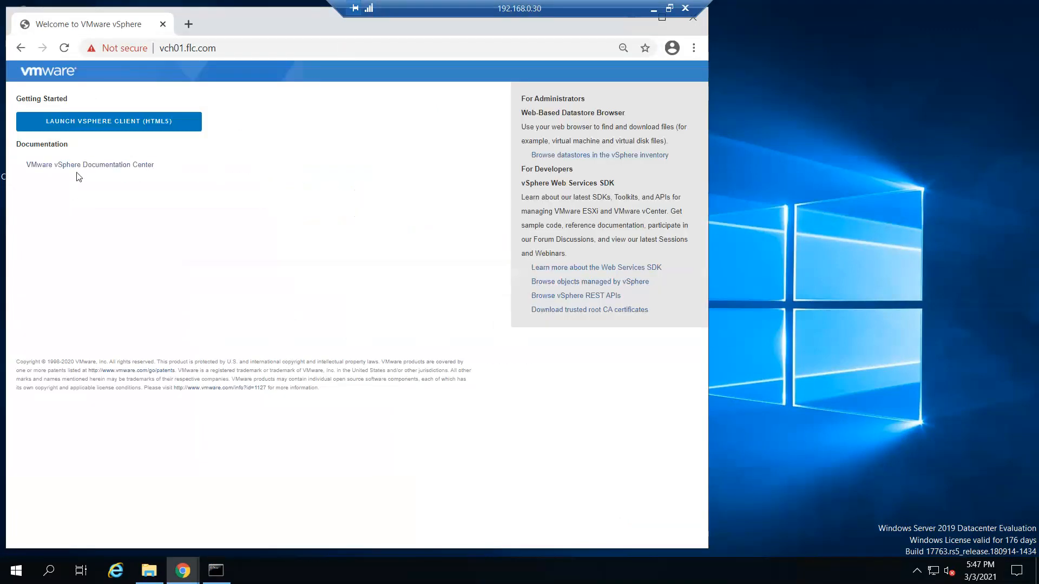
left_click(98, 122)
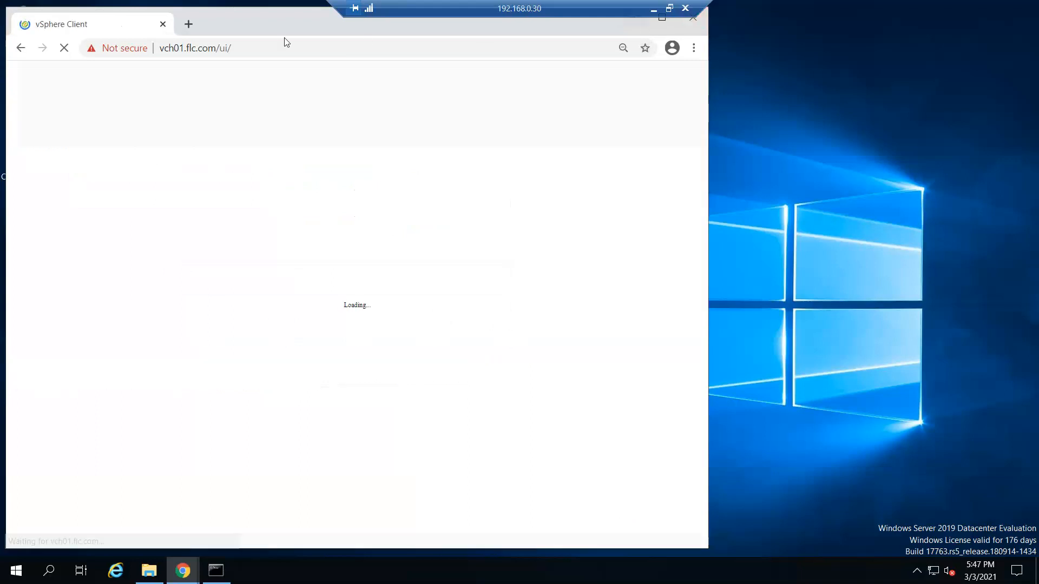
double_click(271, 24)
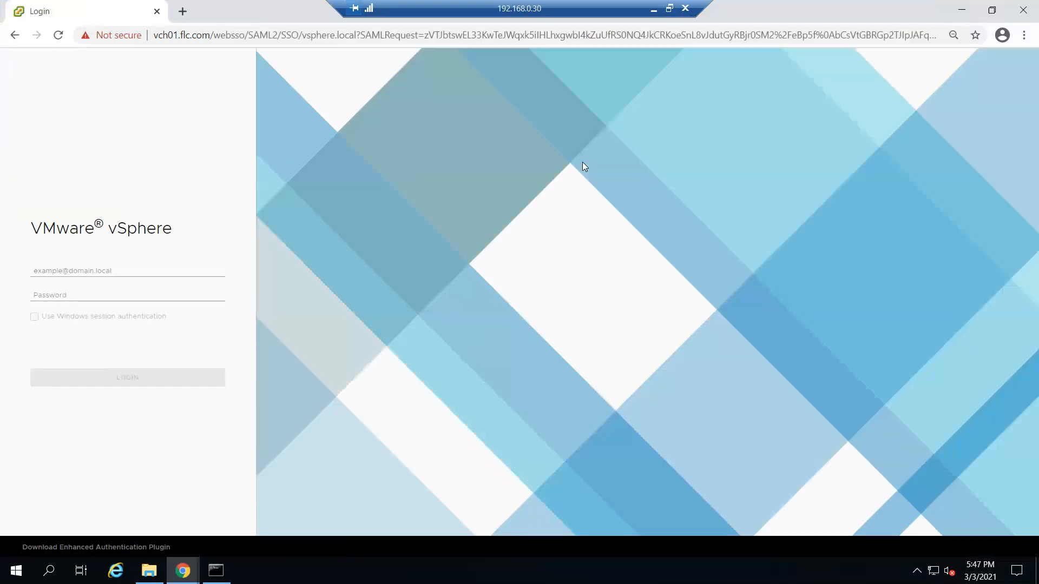
Step: Log in with the saved administrator username and its password, then open a new Chrome tab
left_click(131, 266)
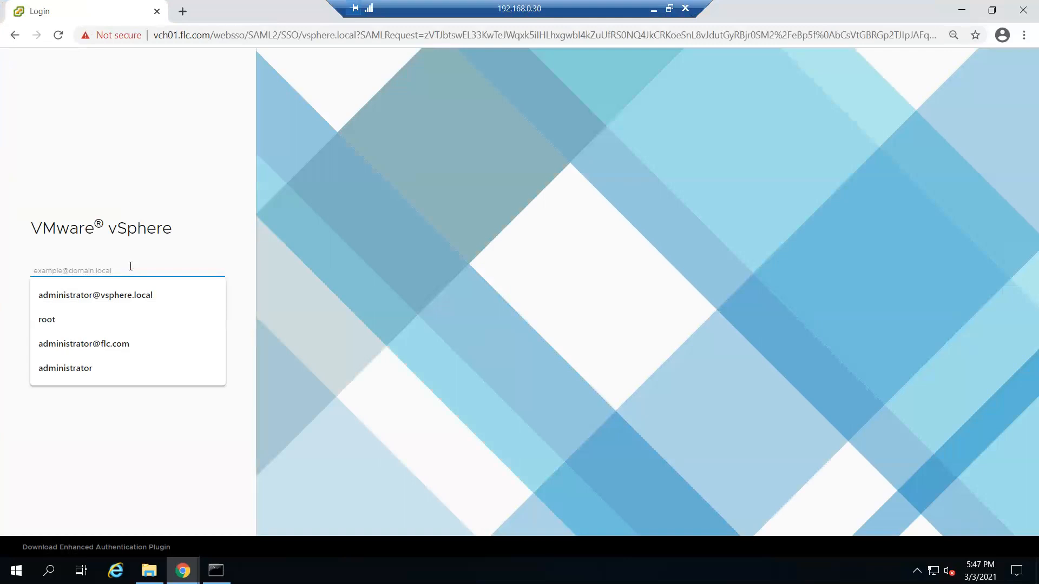
left_click(138, 345)
left_click(127, 290)
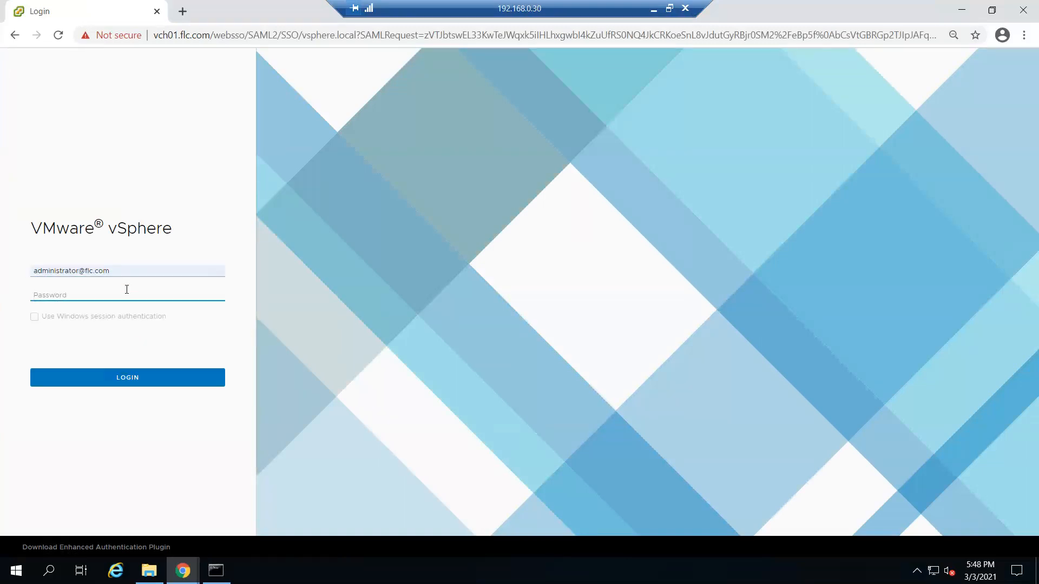
key("Return")
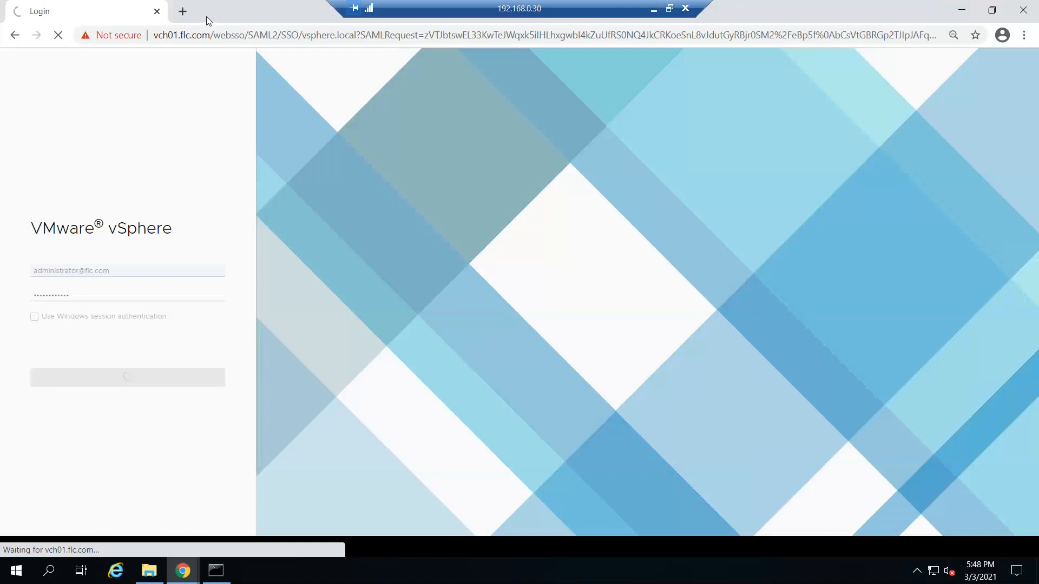
left_click(183, 11)
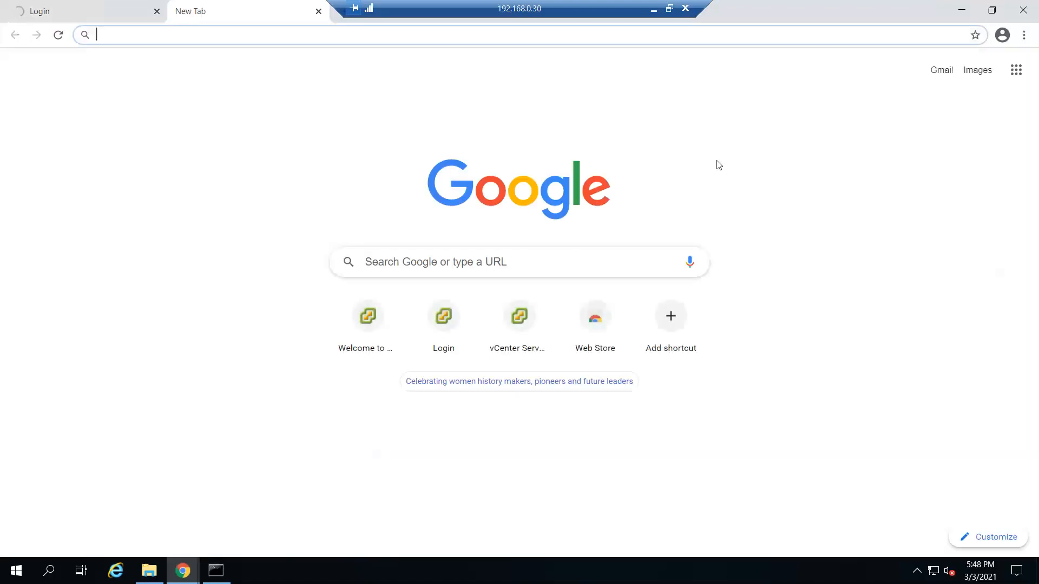
type("https:")
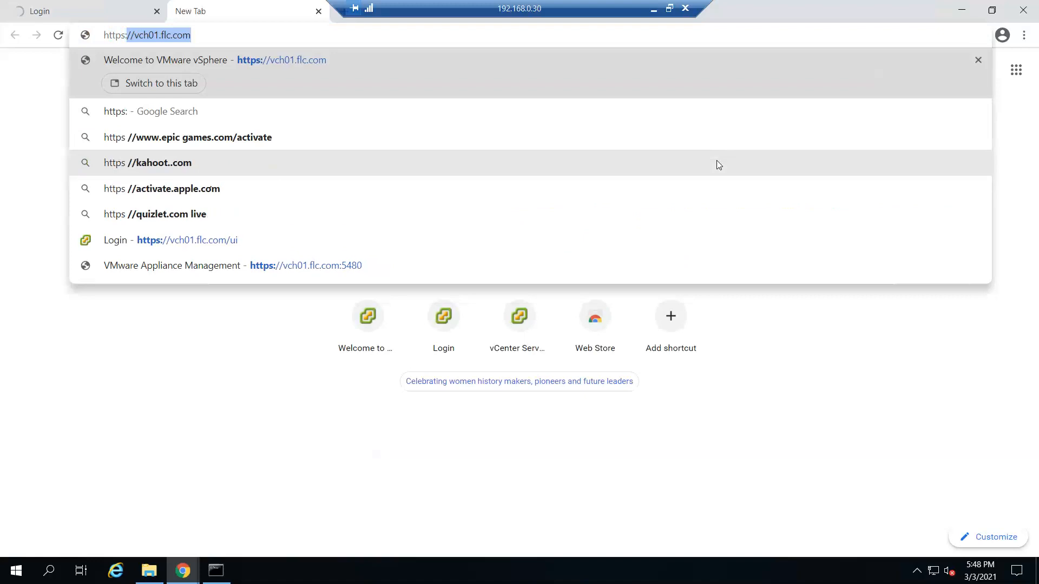
type("//")
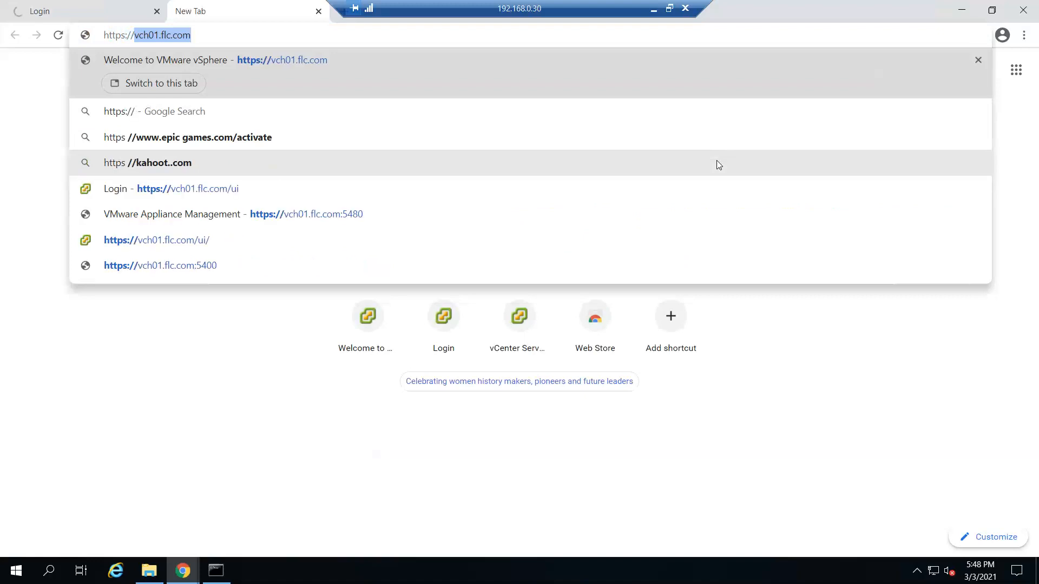
type("192.168.")
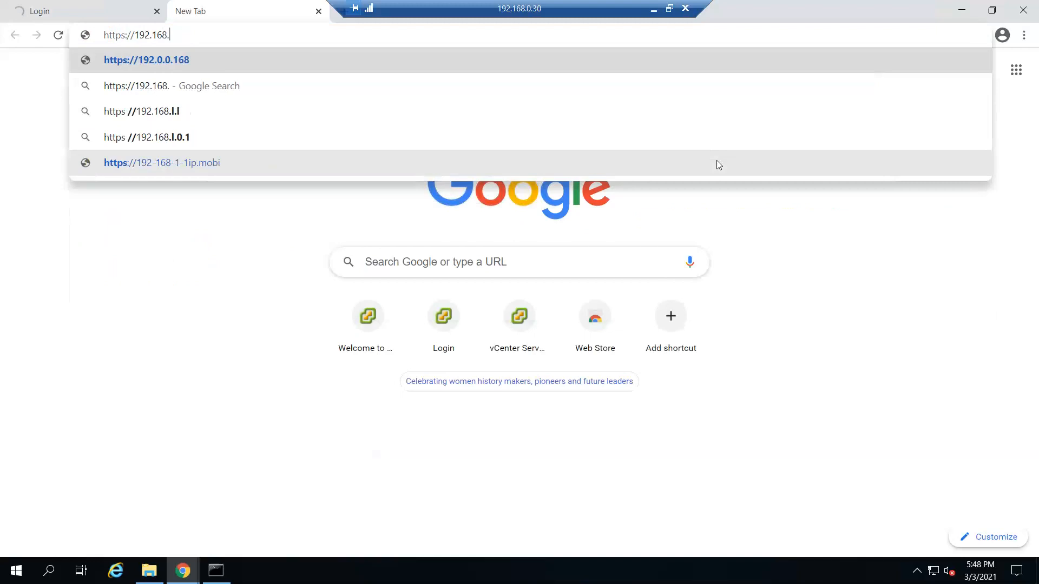
type("0.244")
key("Return")
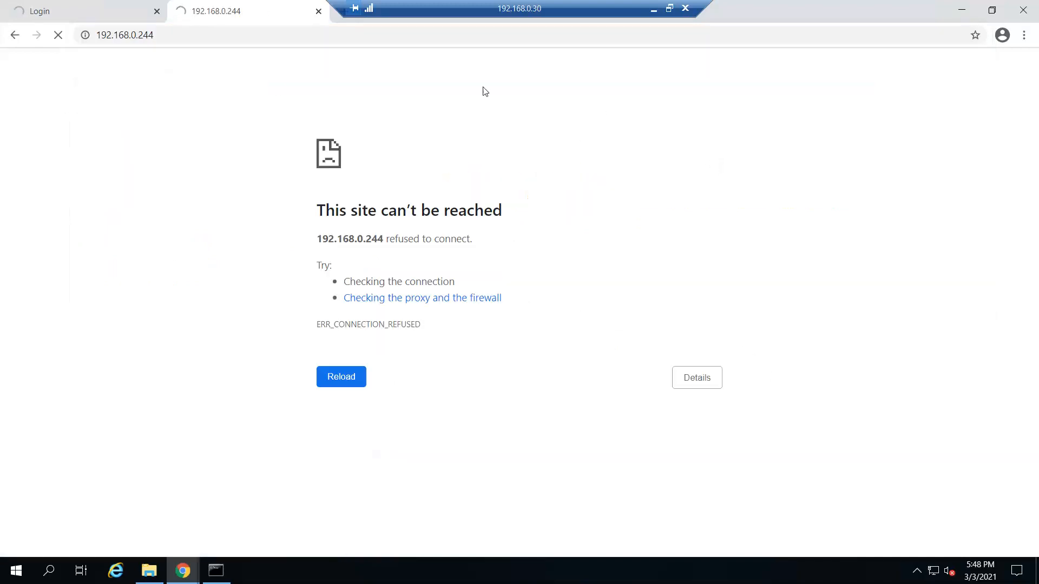
left_click(257, 36)
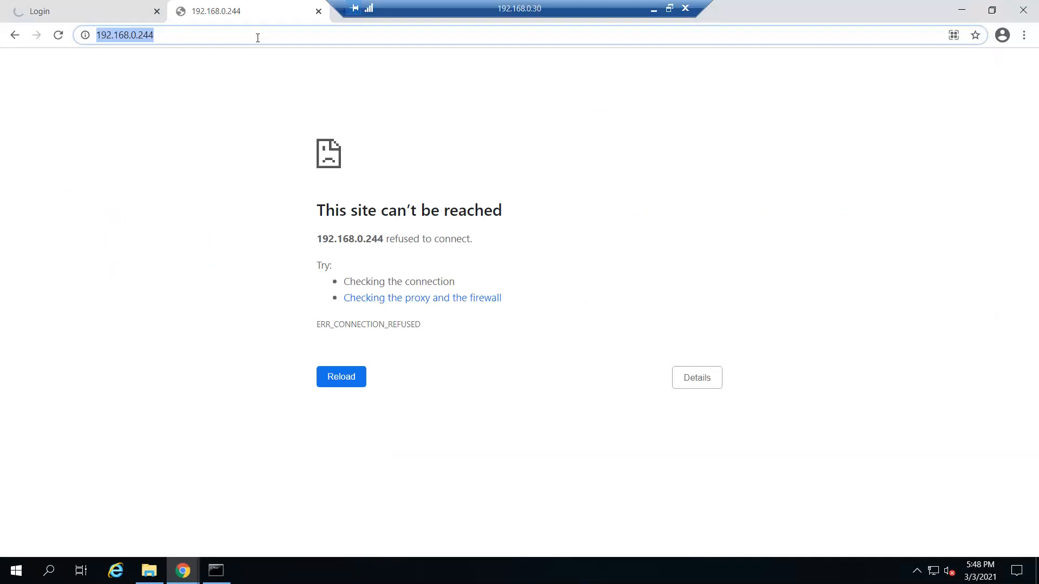
key("Home")
type("https://")
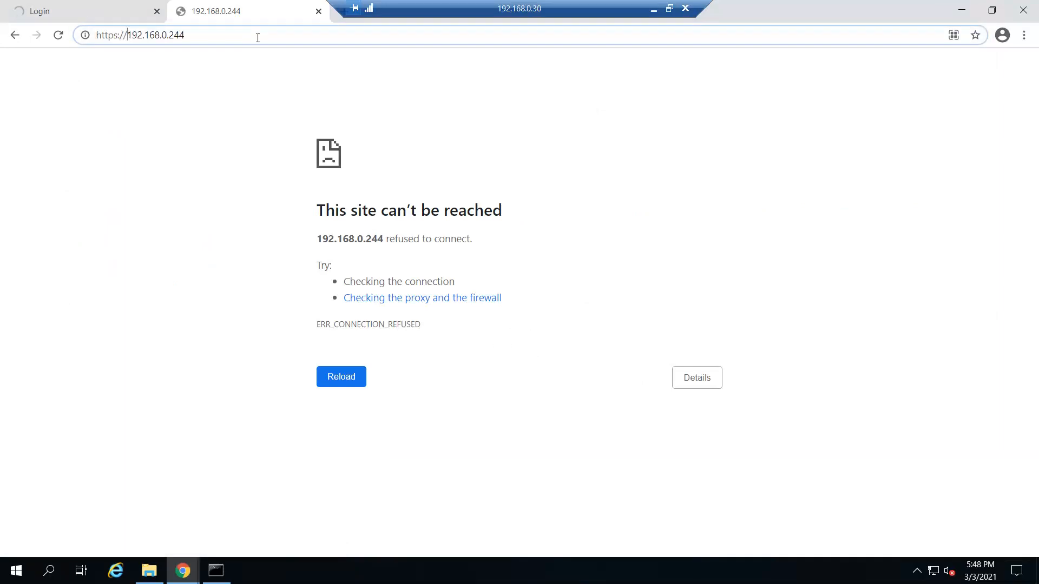
key("Return")
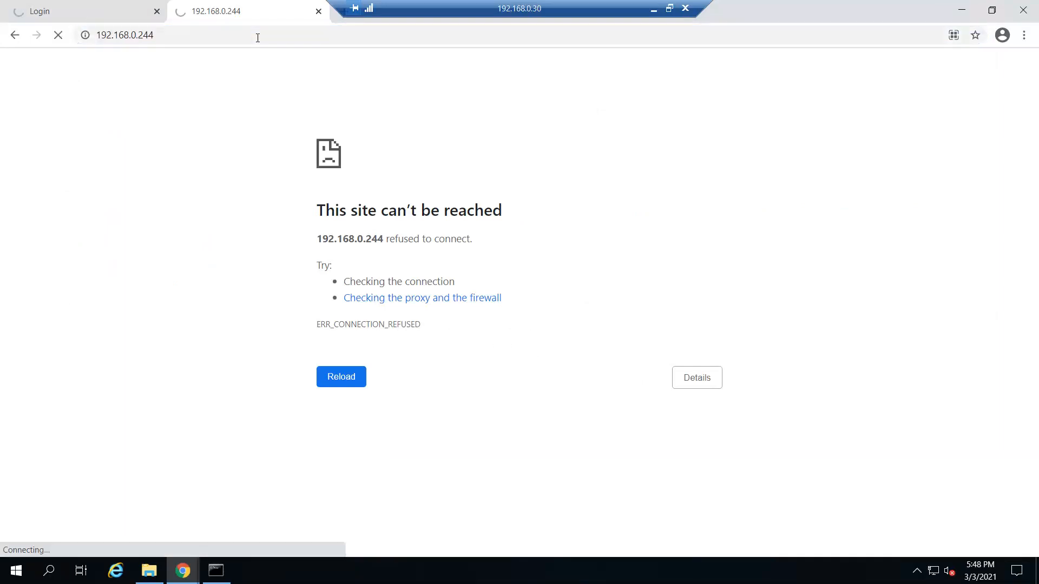
left_click(654, 9)
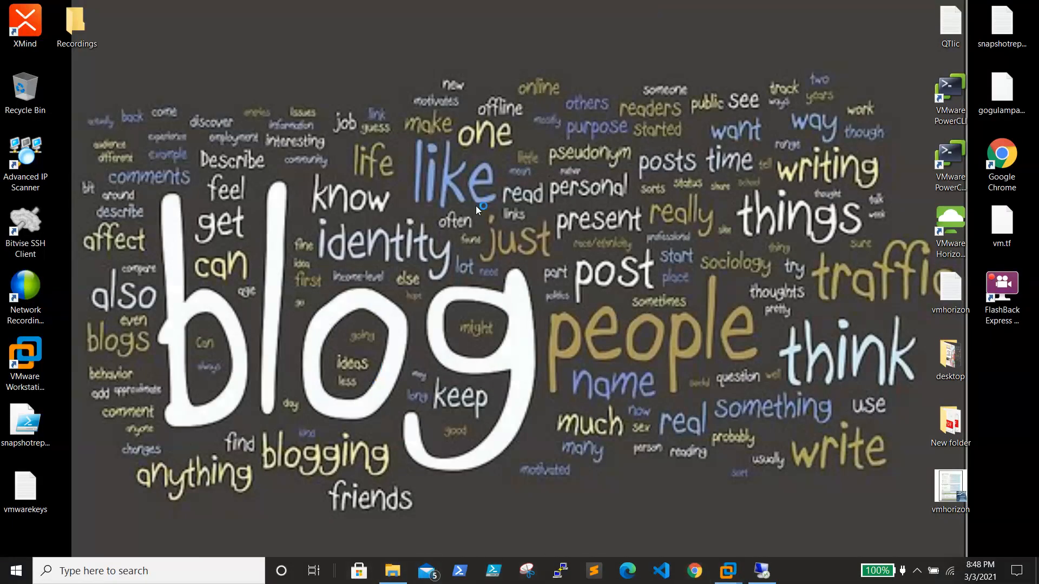
left_click(694, 571)
left_click(351, 62)
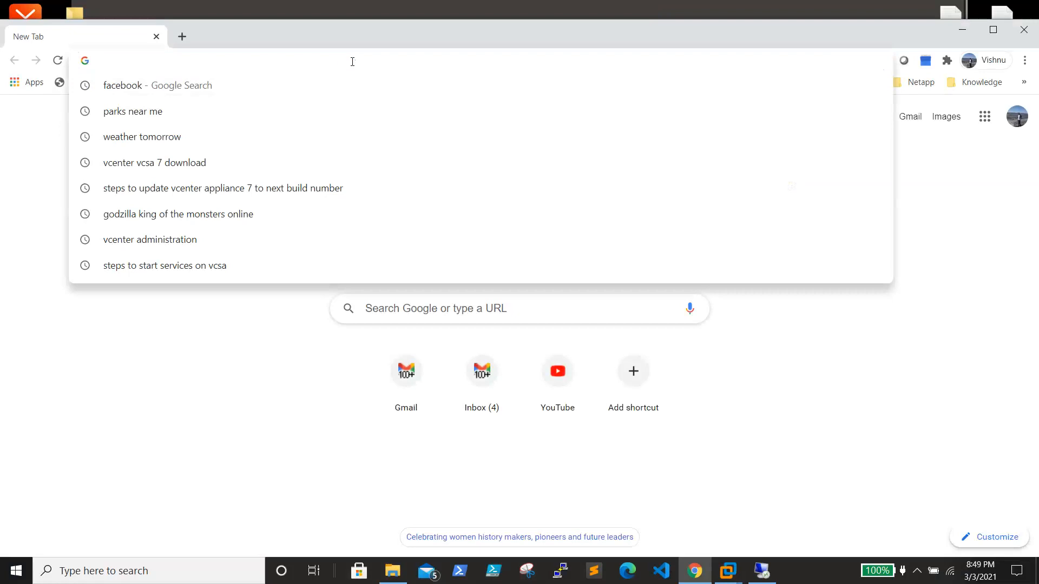
type("htt")
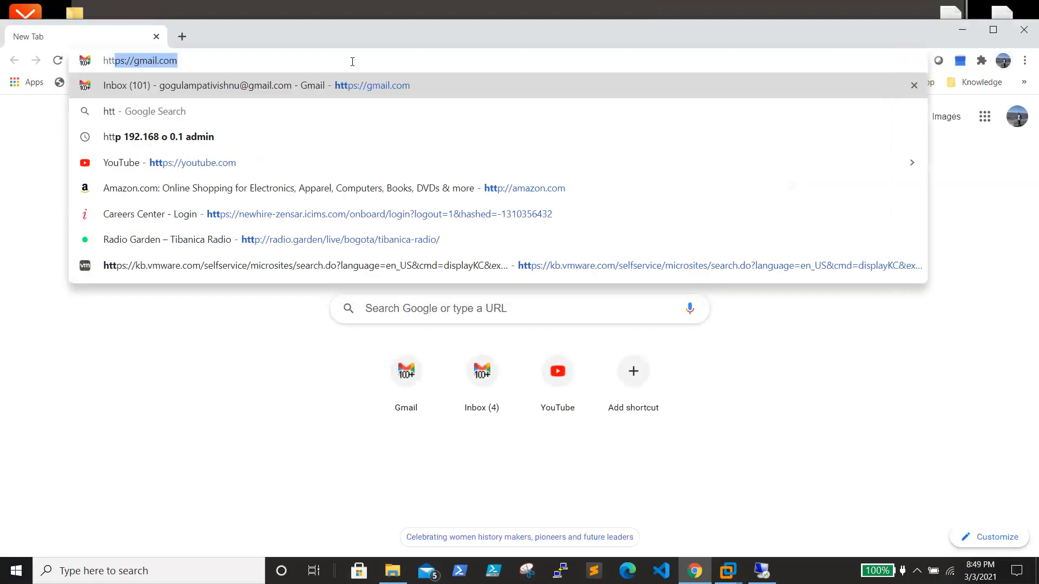
type("ps://192")
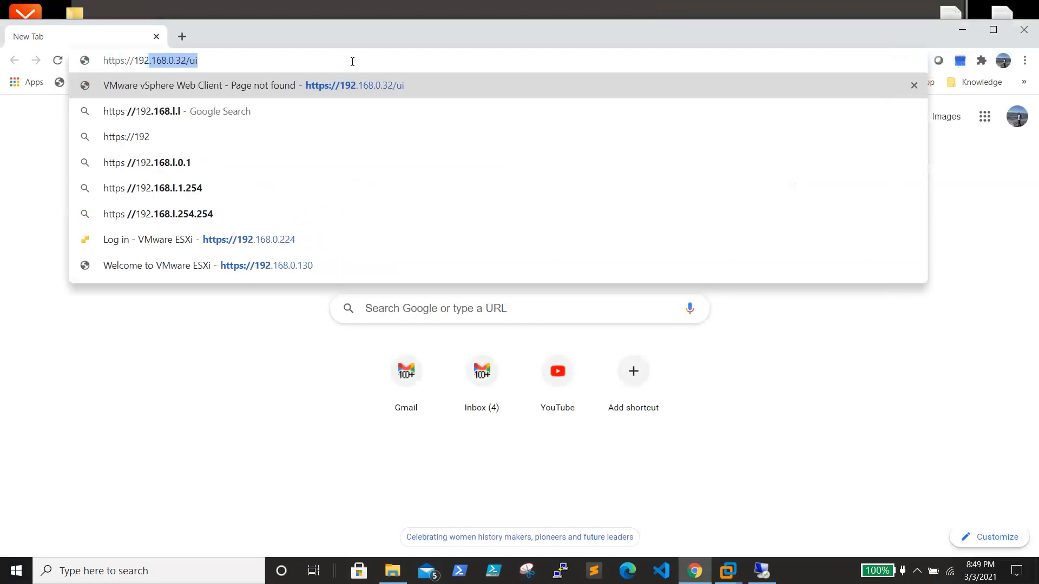
type(".168.0.")
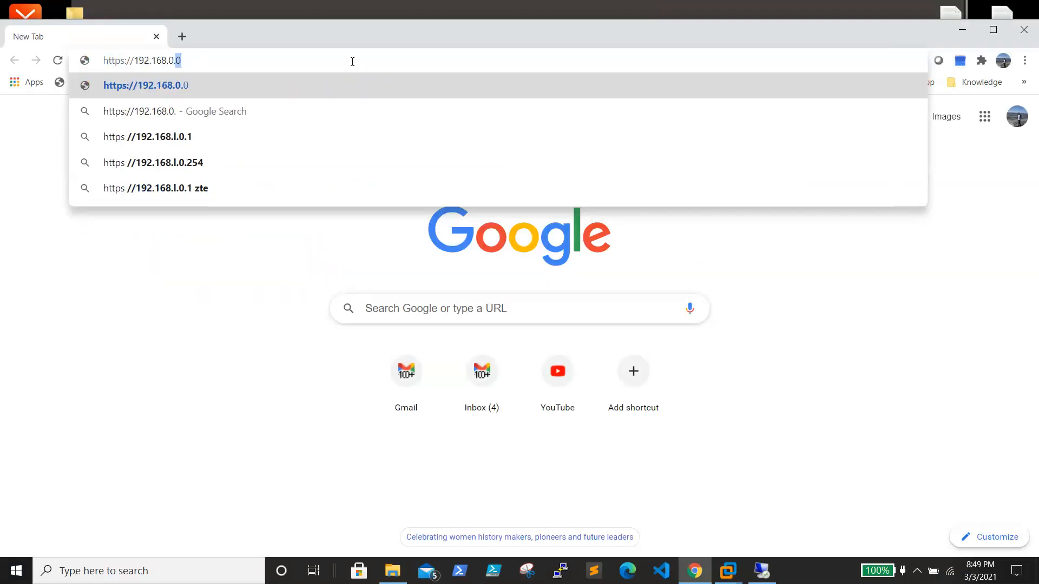
type("244")
key("Return")
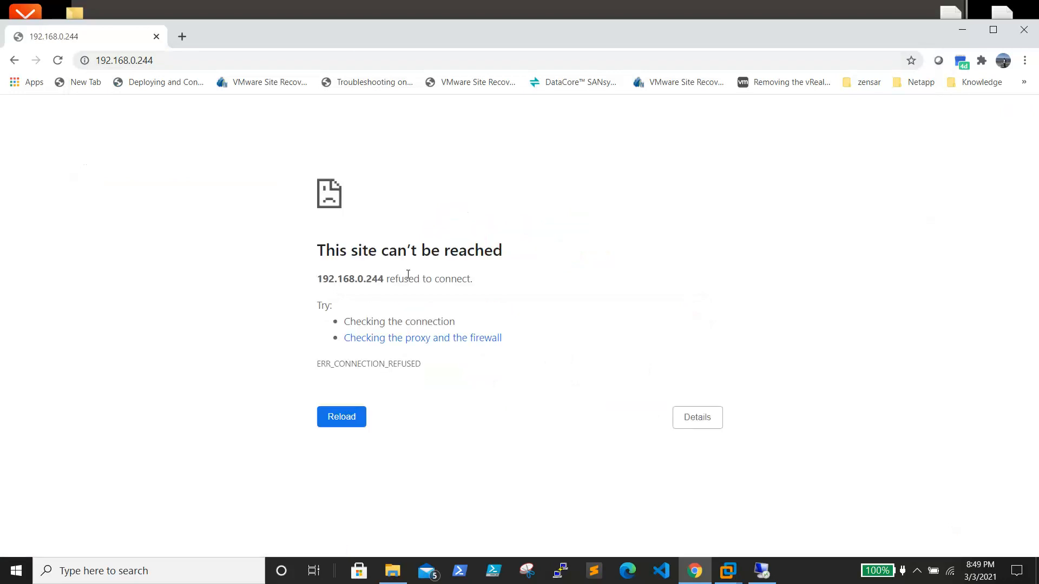
left_click(962, 32)
Step: Check the EsxiH01 console for the 192.168.0.224 management address, then return to the remote session
mouse_move(728, 571)
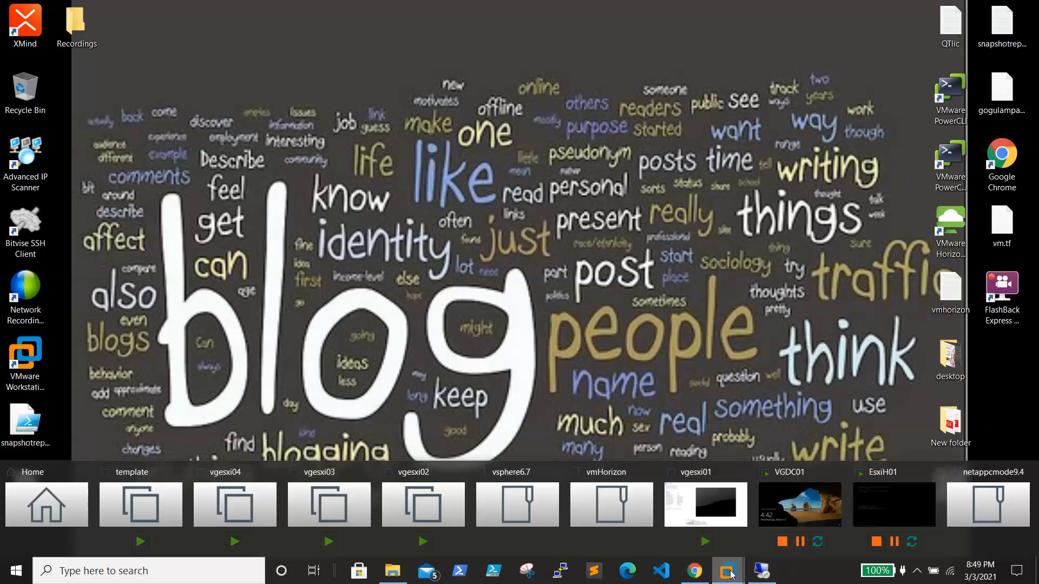
left_click(873, 490)
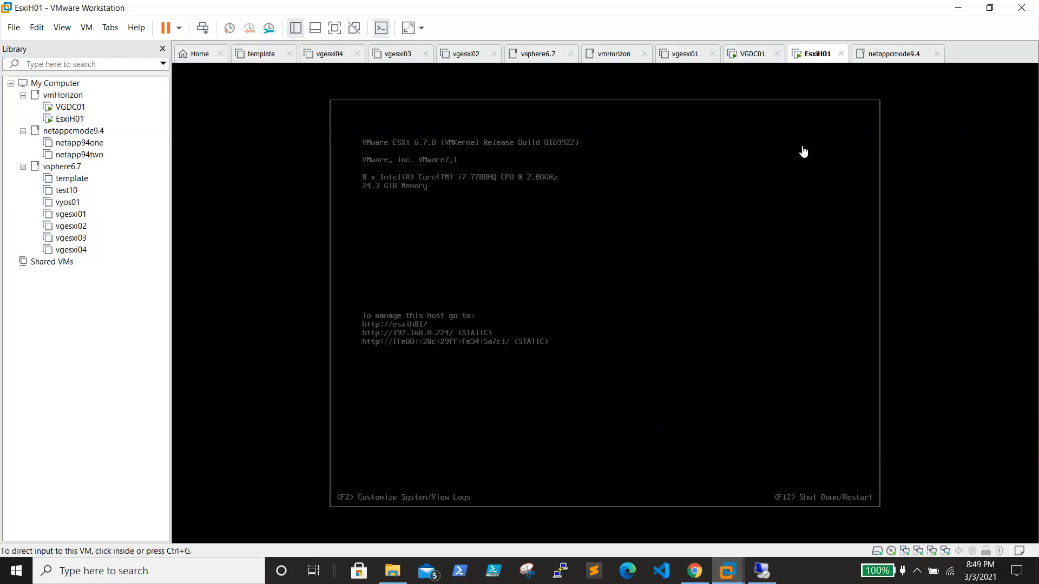
left_click(958, 8)
left_click(762, 571)
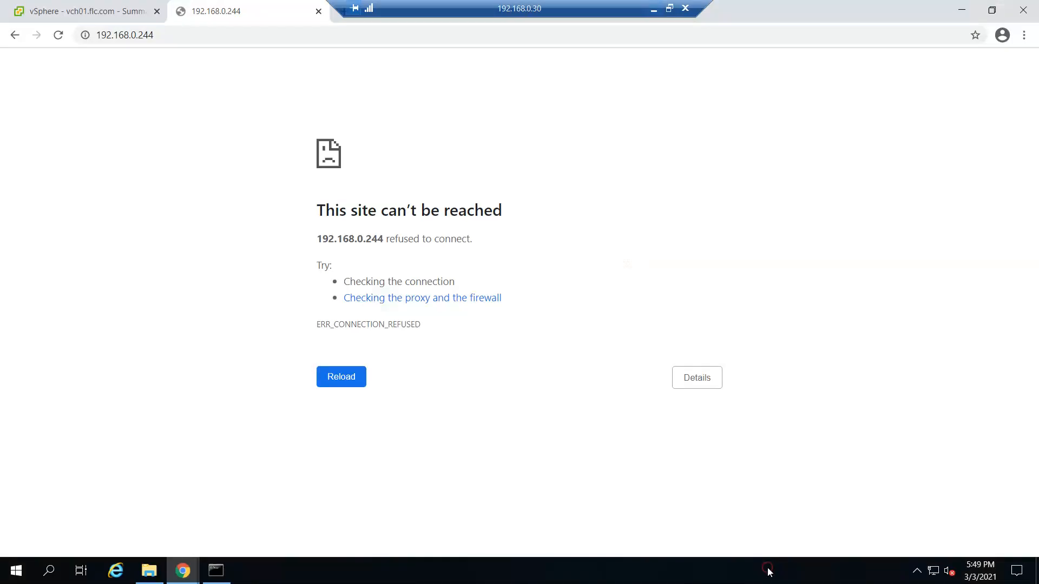
left_click(195, 35)
key("Home")
type("https://")
key("BackSpace")
key("BackSpace")
type("44")
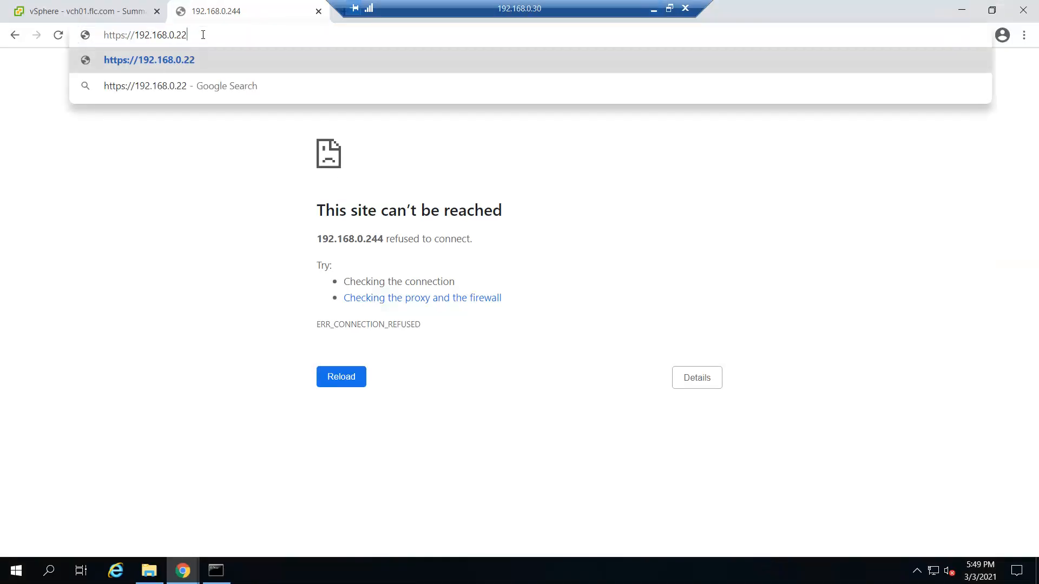
key("Return")
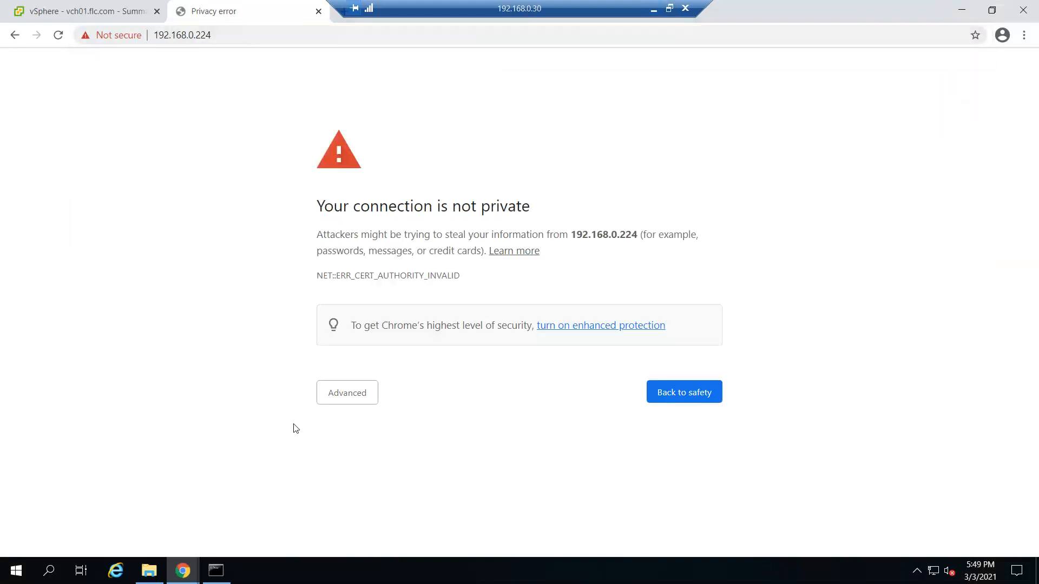
left_click(336, 404)
left_click(335, 496)
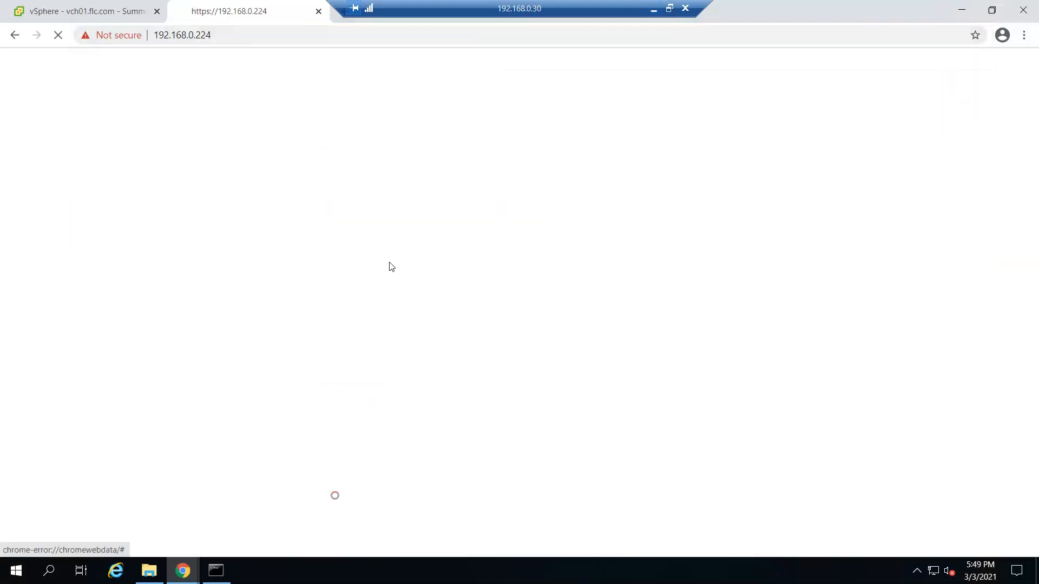
Step: Log in to the ESXi Host Client as root, list its virtual machines, then return to vSphere
left_click(200, 277)
type("root")
key("Tab")
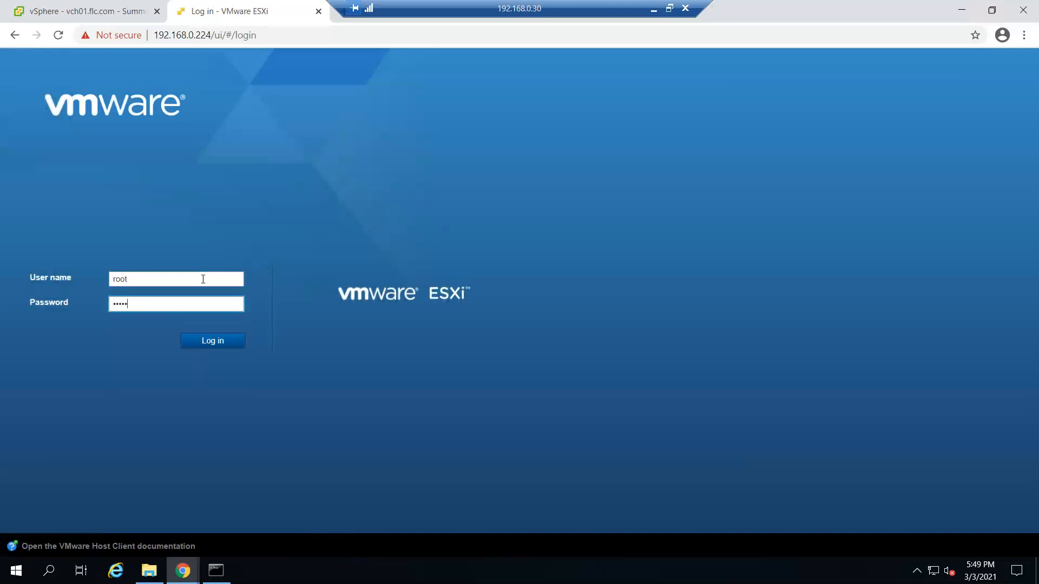
key("Return")
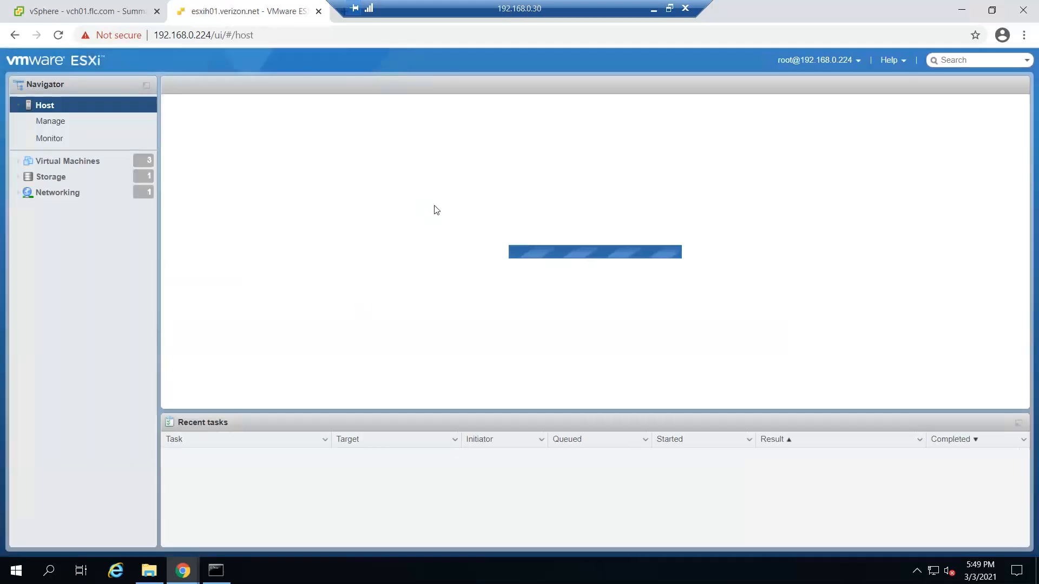
left_click(65, 161)
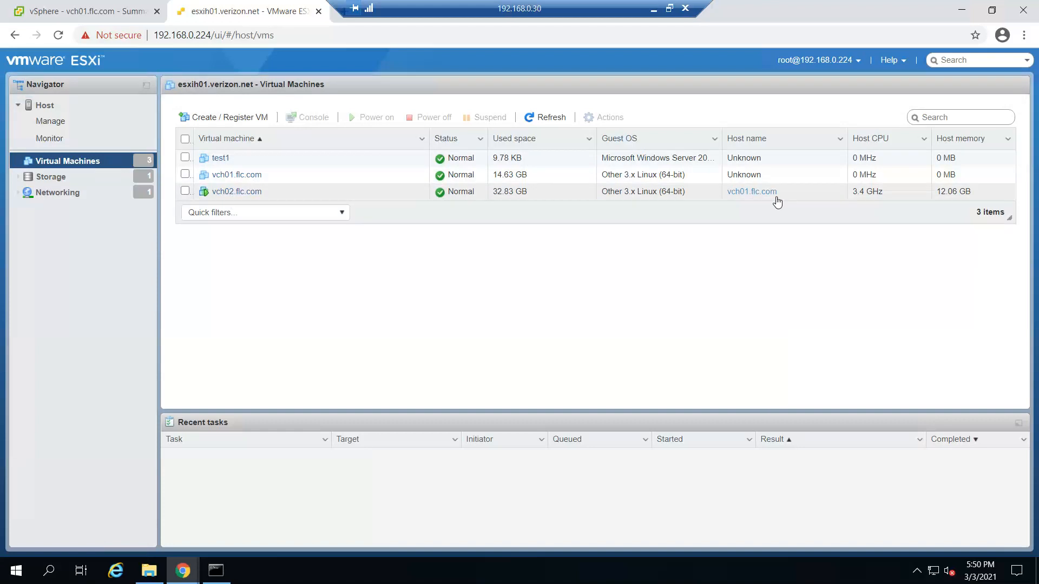
left_click(82, 11)
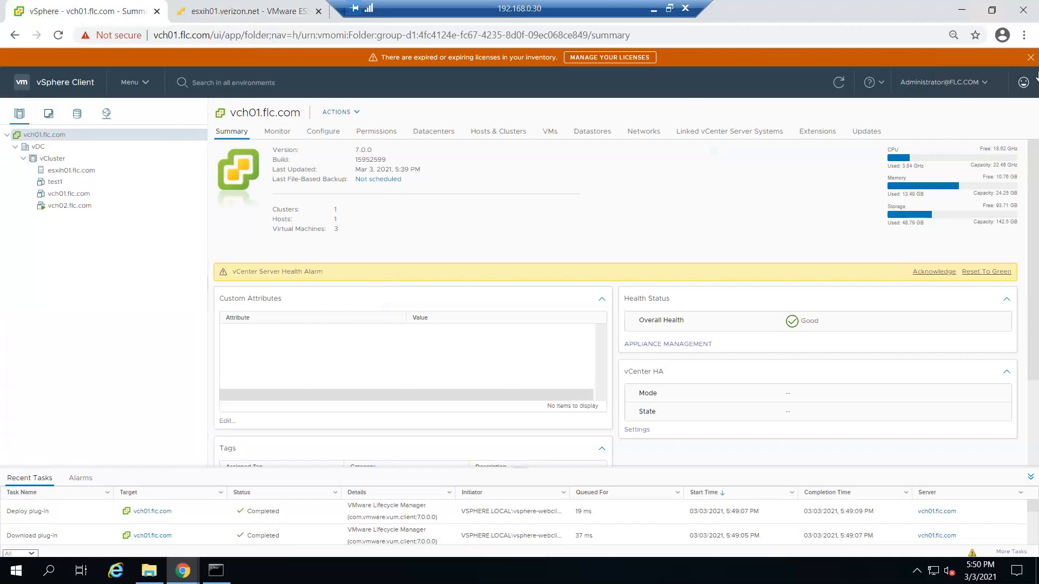
Step: Dismiss the expired-licenses banner, acknowledge the vCenter Server Health Alarm, and minimize the remote session
left_click(1031, 57)
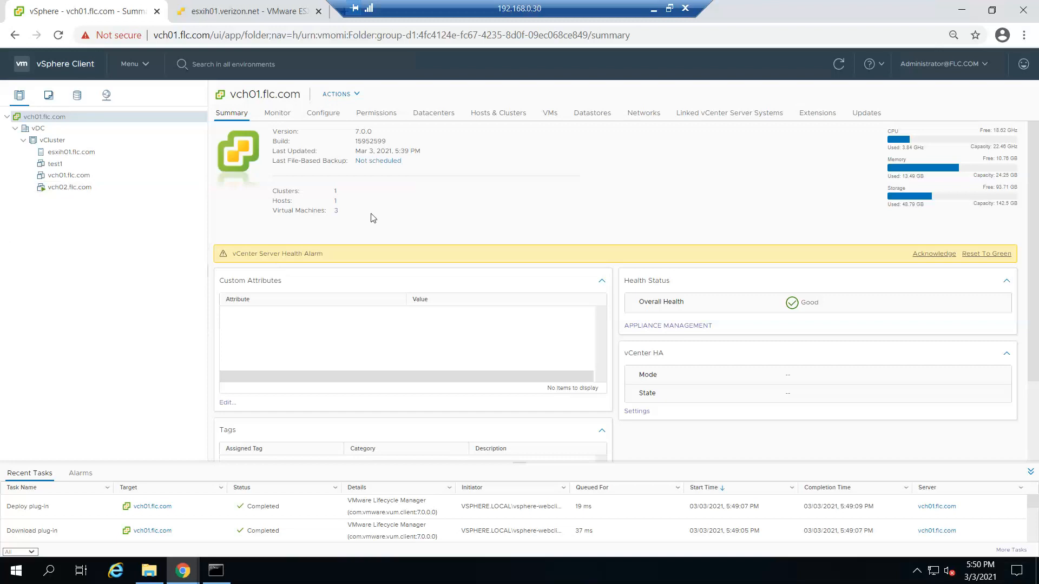
left_click(940, 255)
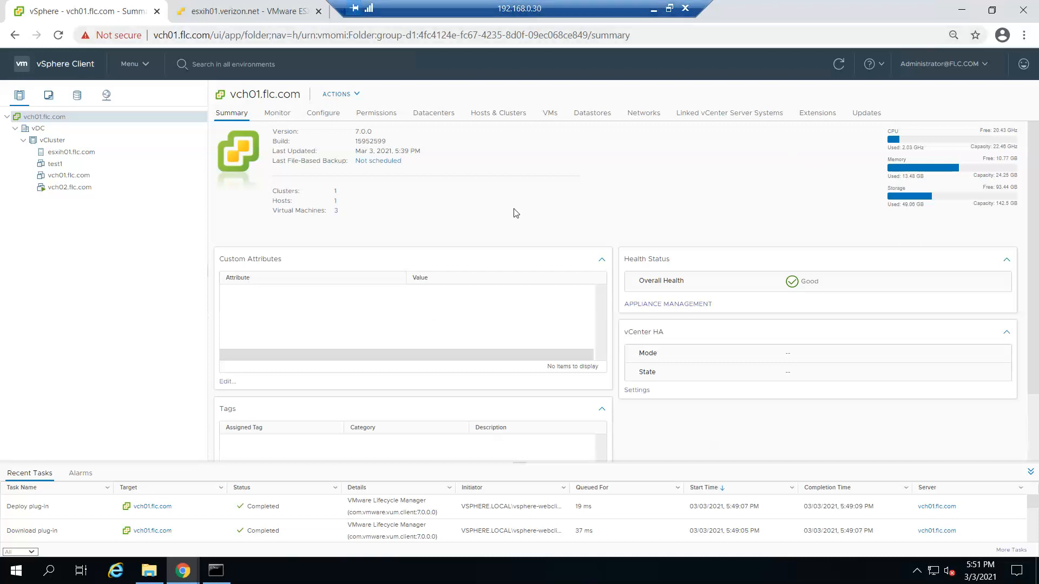
left_click(654, 9)
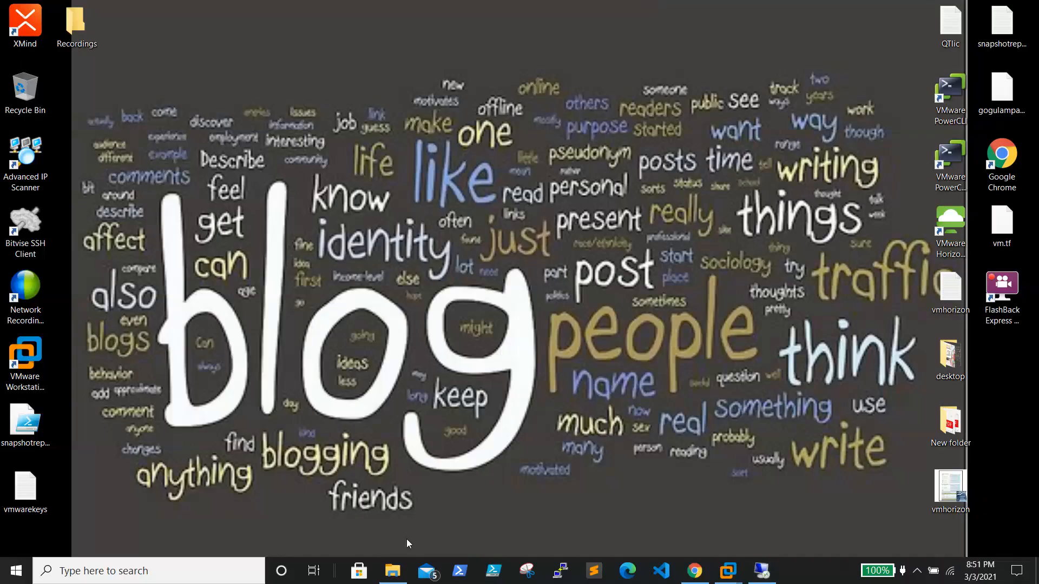
left_click(385, 575)
left_click(253, 167)
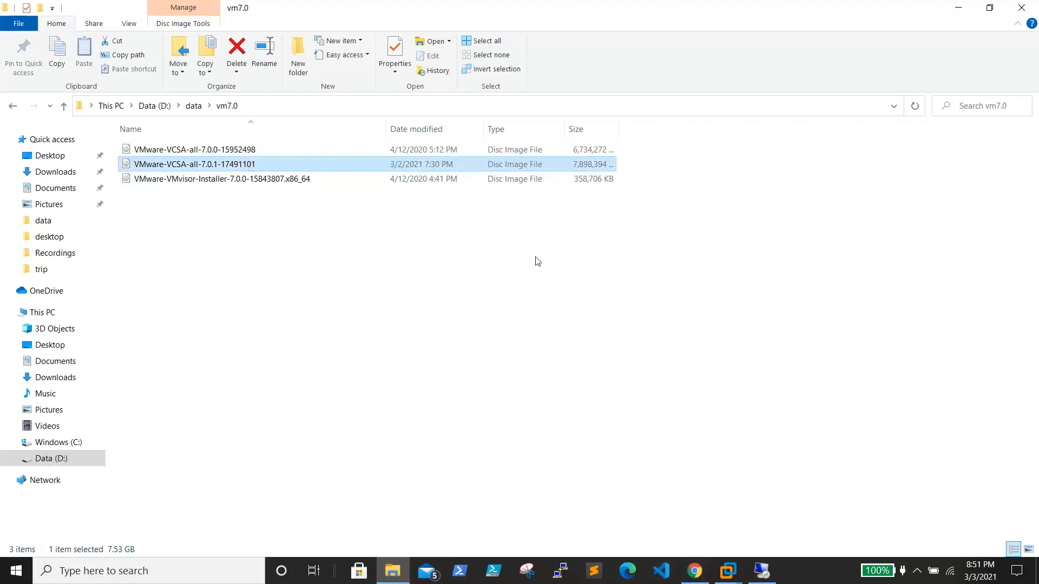
left_click(958, 8)
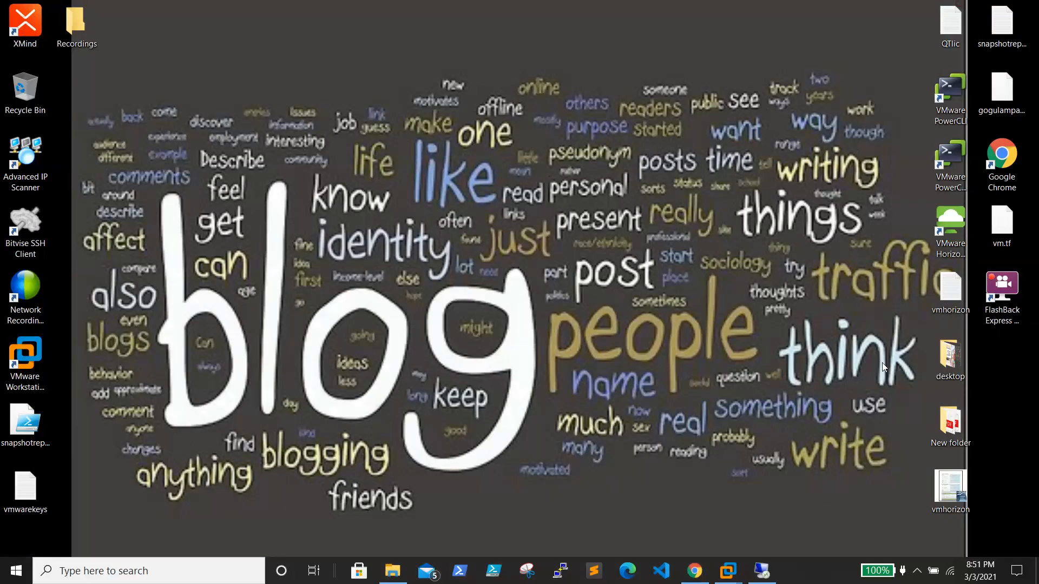
left_click(760, 570)
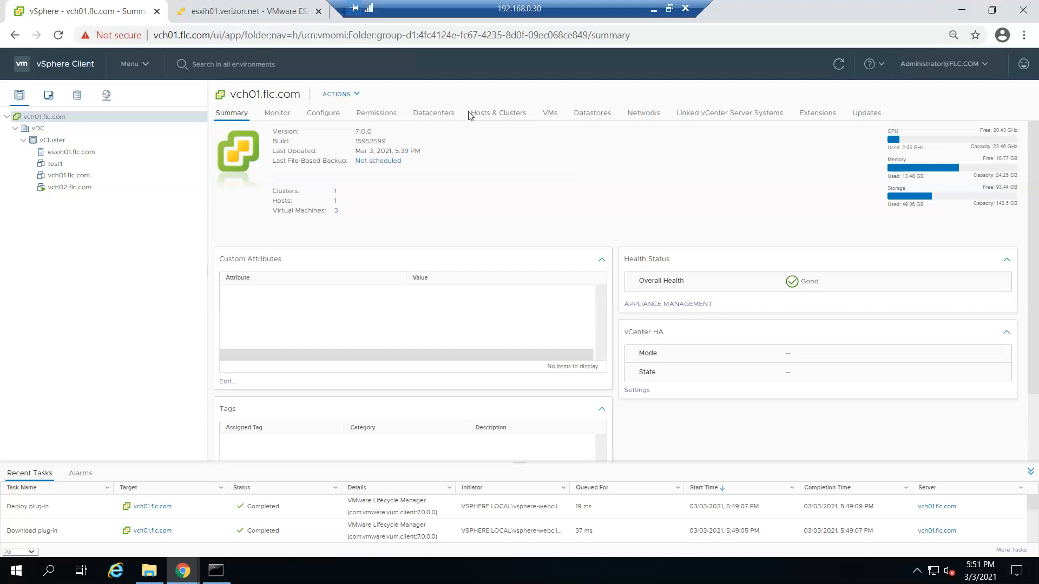
left_click(651, 9)
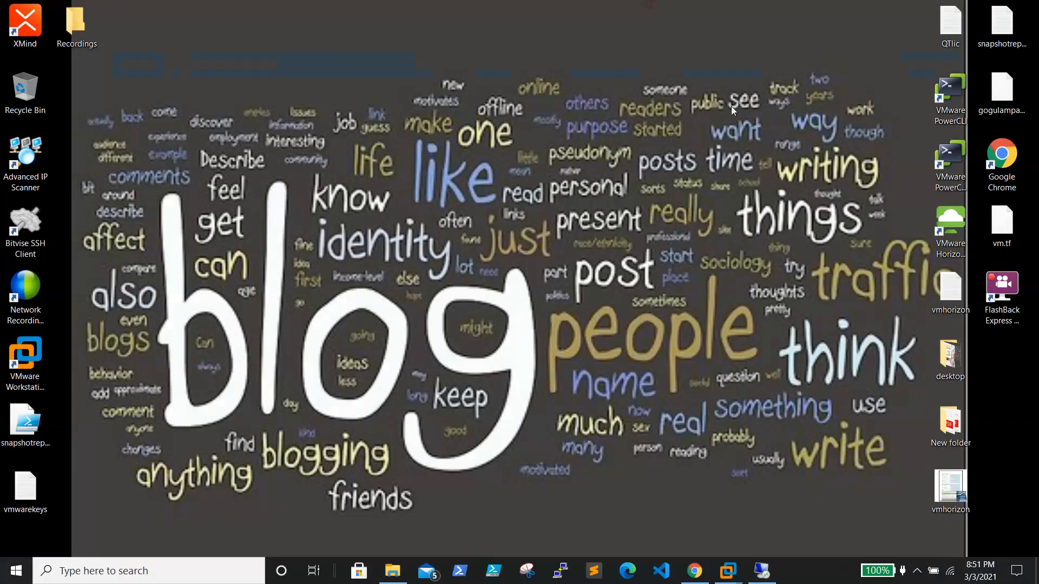
left_click(917, 572)
right_click(943, 521)
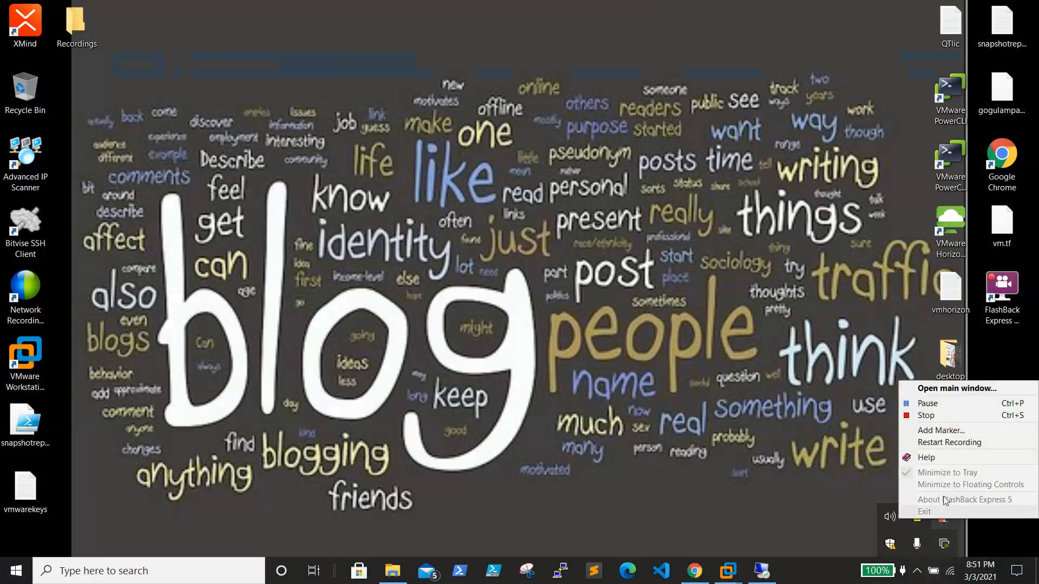